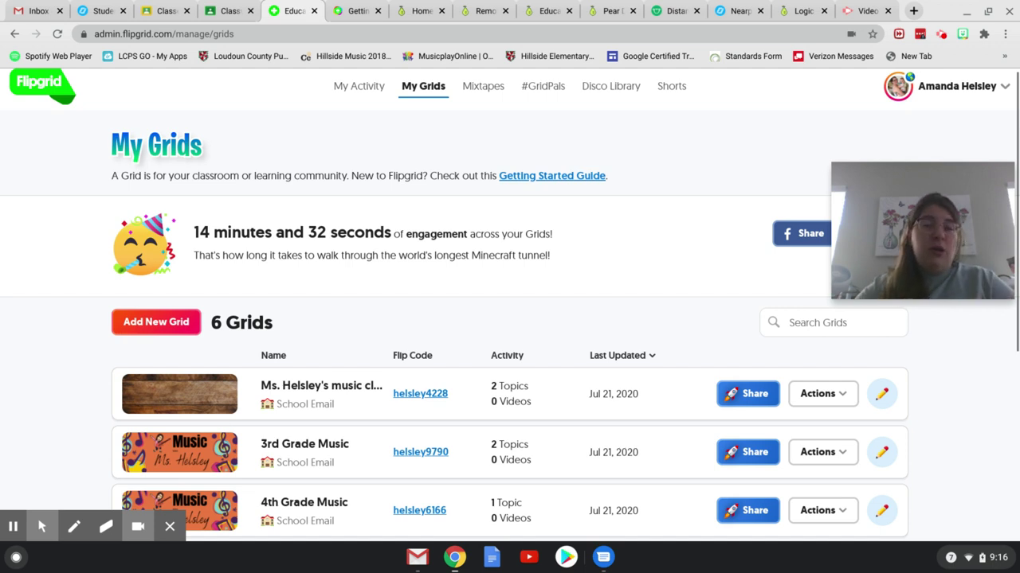
Locate the Getting Started Guide link under the My Grids heading
mouse_move(937, 172)
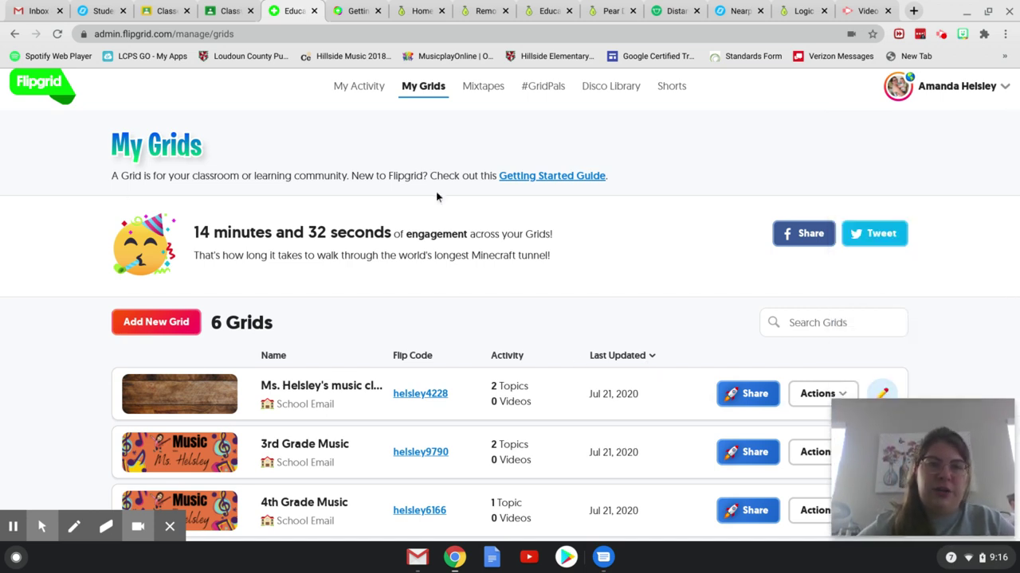
Open the Getting Started guide in a new tab and scroll through its steps
left_click(574, 176)
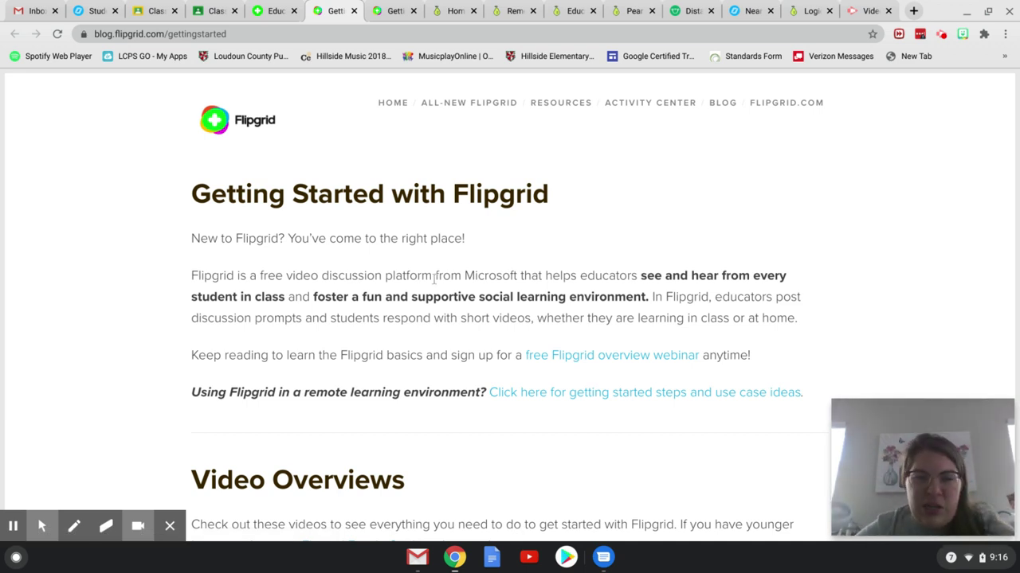
scroll(425, 289, "down", 3)
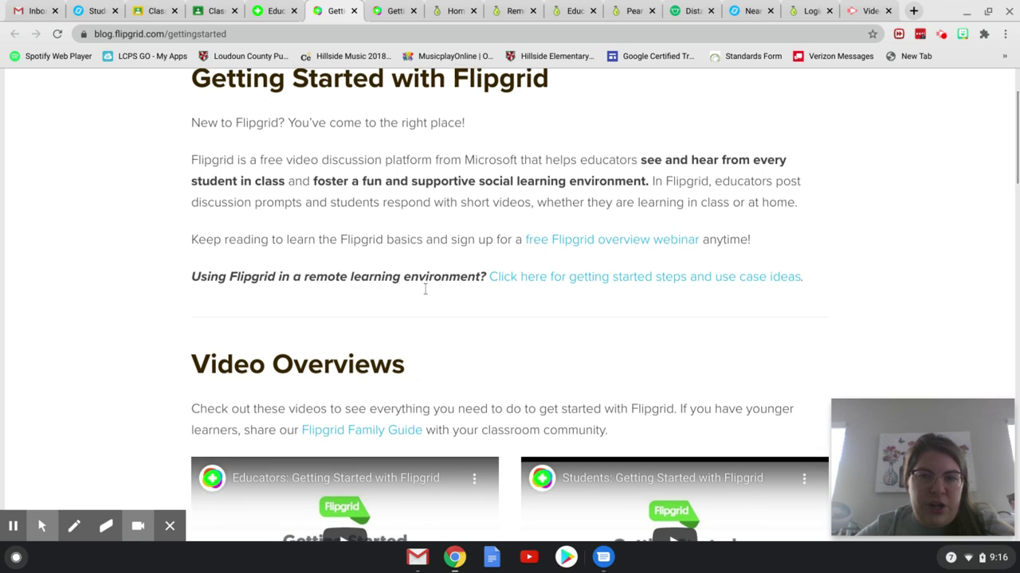
scroll(510, 305, "down", 3)
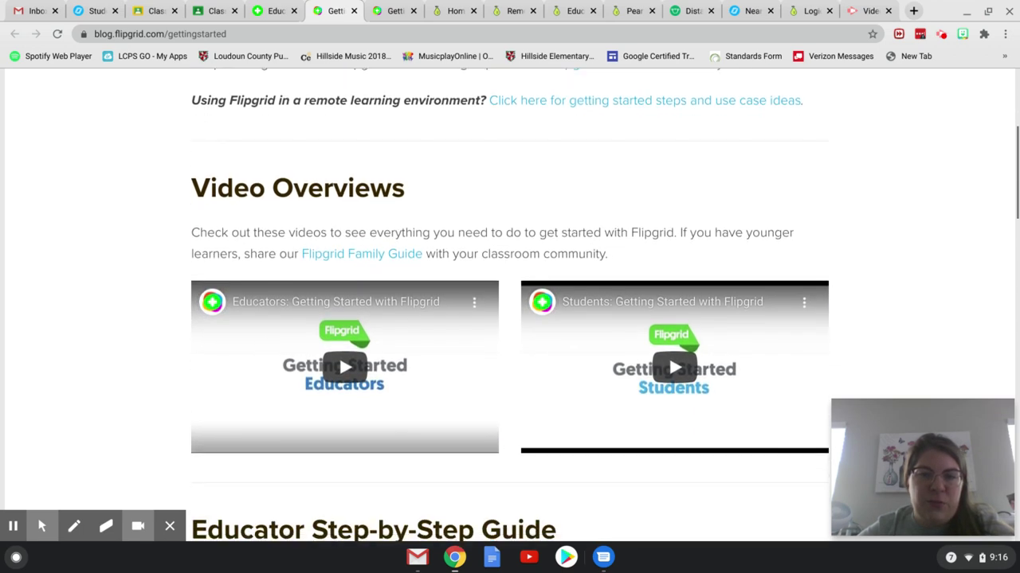
scroll(171, 273, "down", 3)
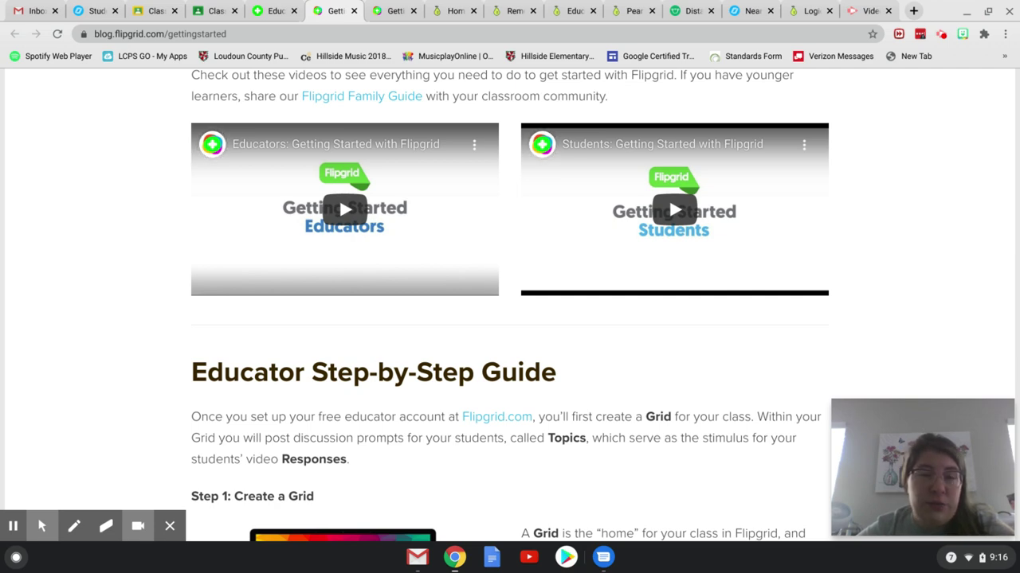
scroll(509, 305, "down", 3)
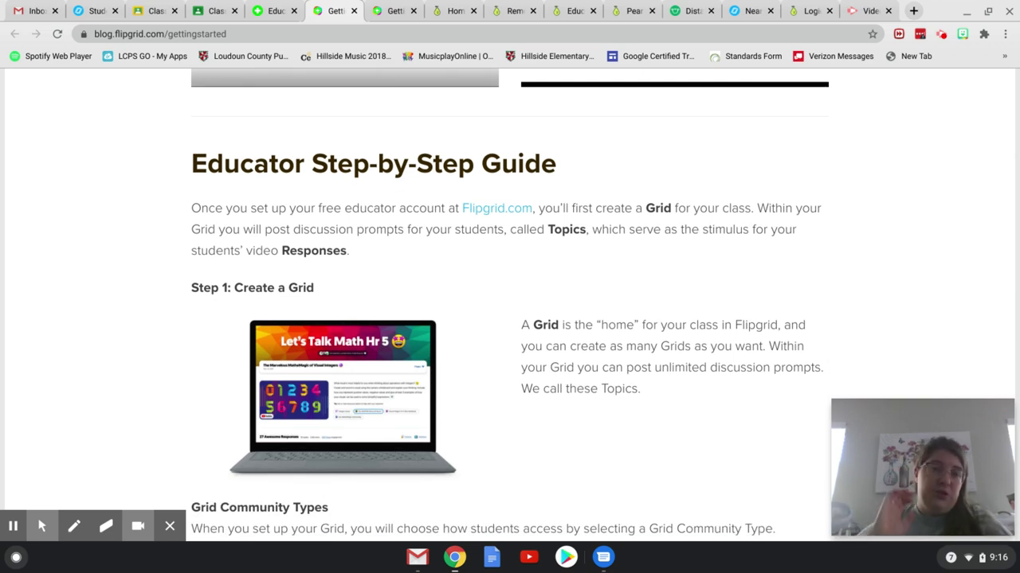
scroll(510, 305, "down", 6)
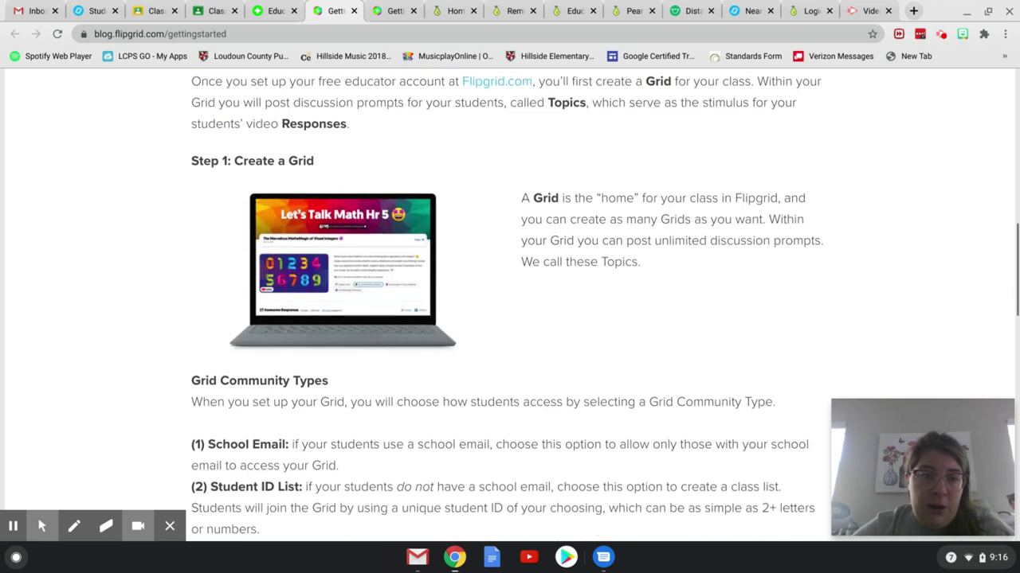
scroll(509, 305, "down", 4)
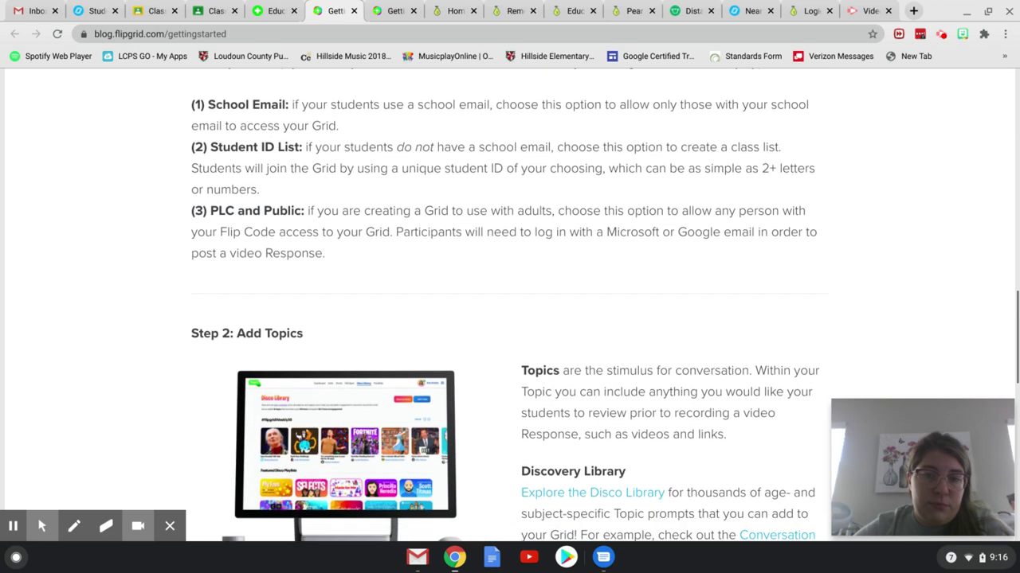
scroll(510, 305, "down", 1)
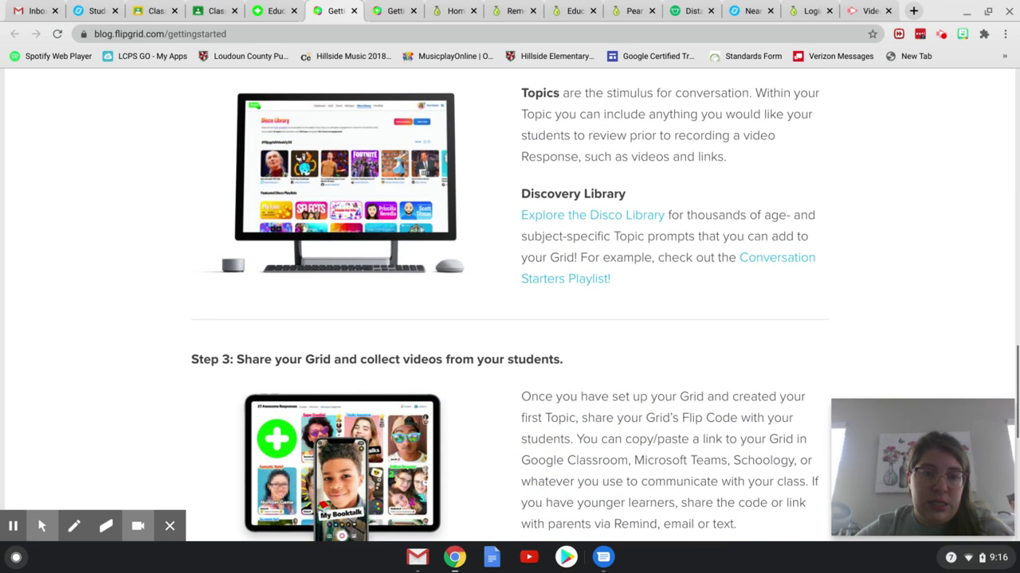
scroll(510, 305, "up", 10)
scroll(510, 305, "up", 5)
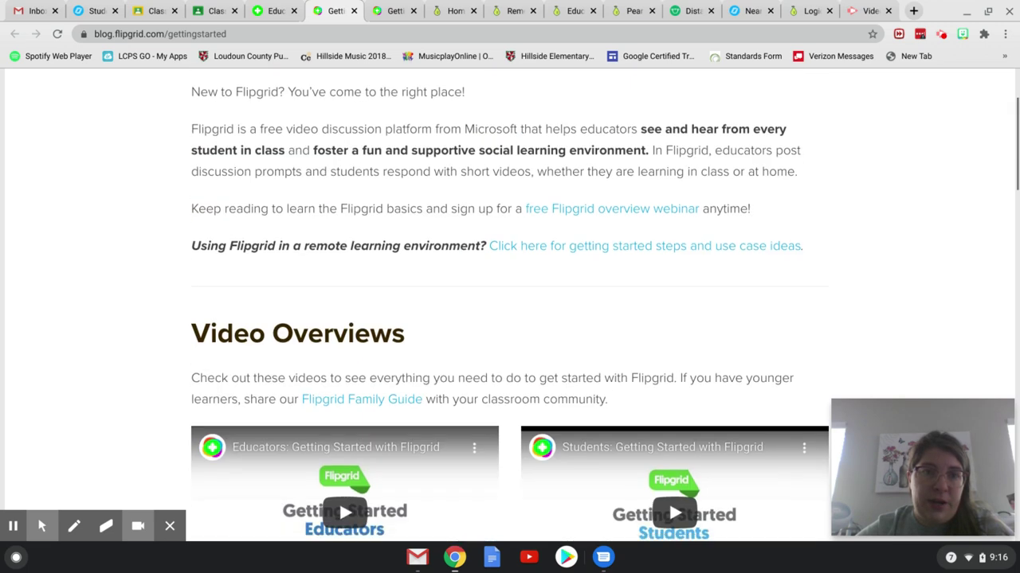
Return to My Grids and open Unit 2- Reading Patterns in the 5th Grade Music grid
left_click(271, 9)
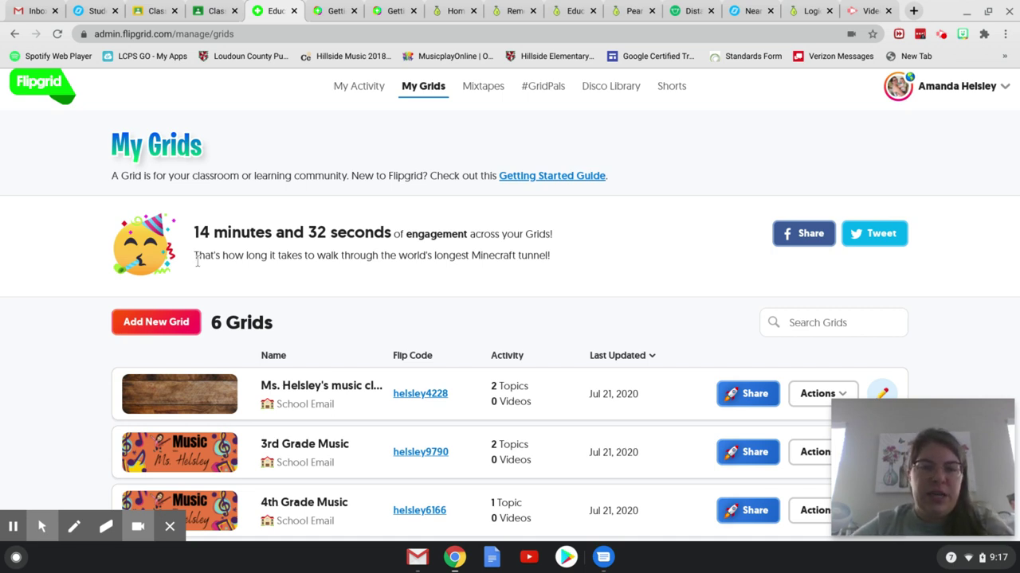
scroll(310, 386, "down", 3)
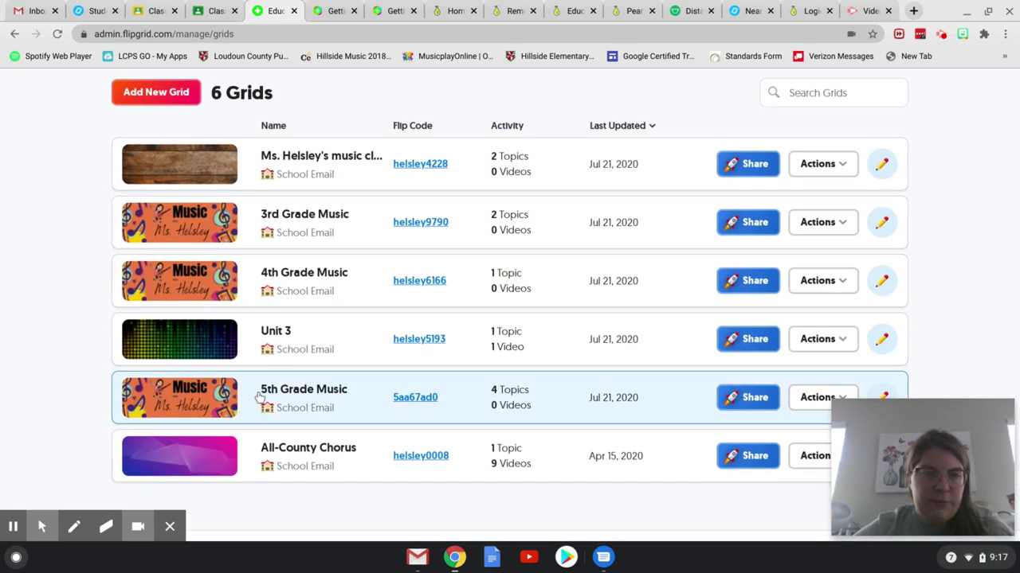
left_click(184, 402)
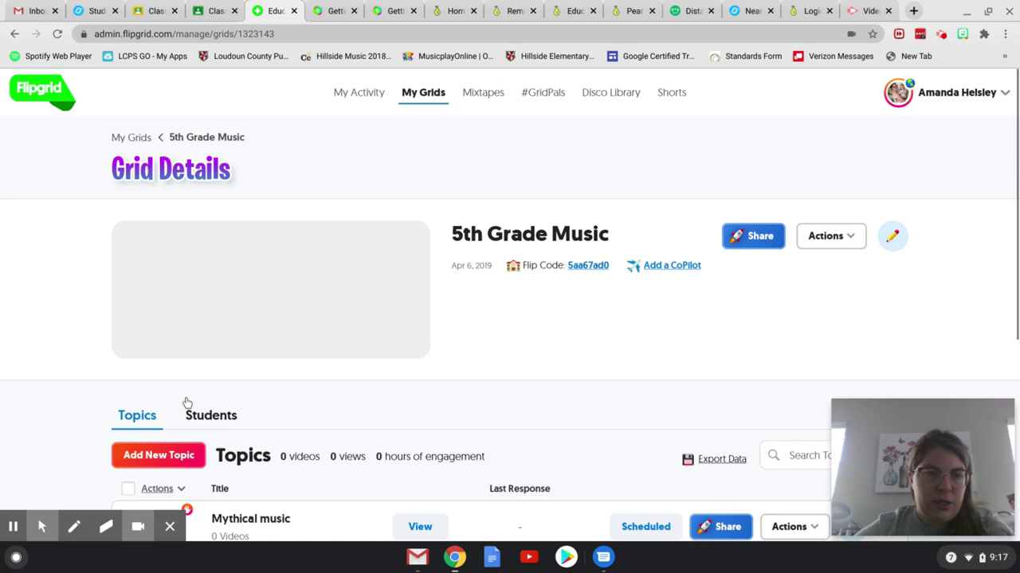
scroll(64, 341, "down", 4)
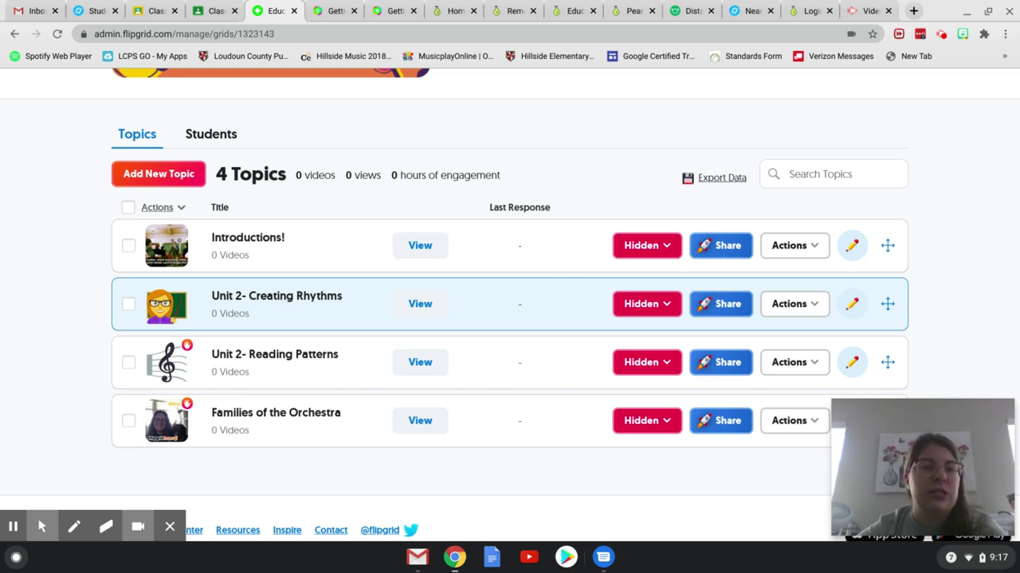
left_click(302, 376)
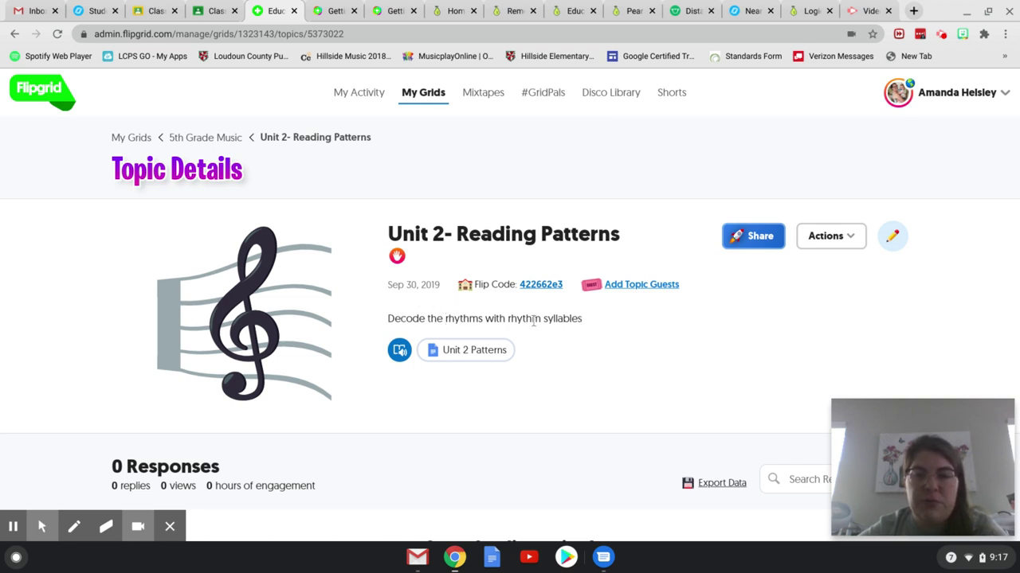
View the Unit 2 A patternsedited.pdf attachment in Google Drive, then return to the topic
left_click(465, 353)
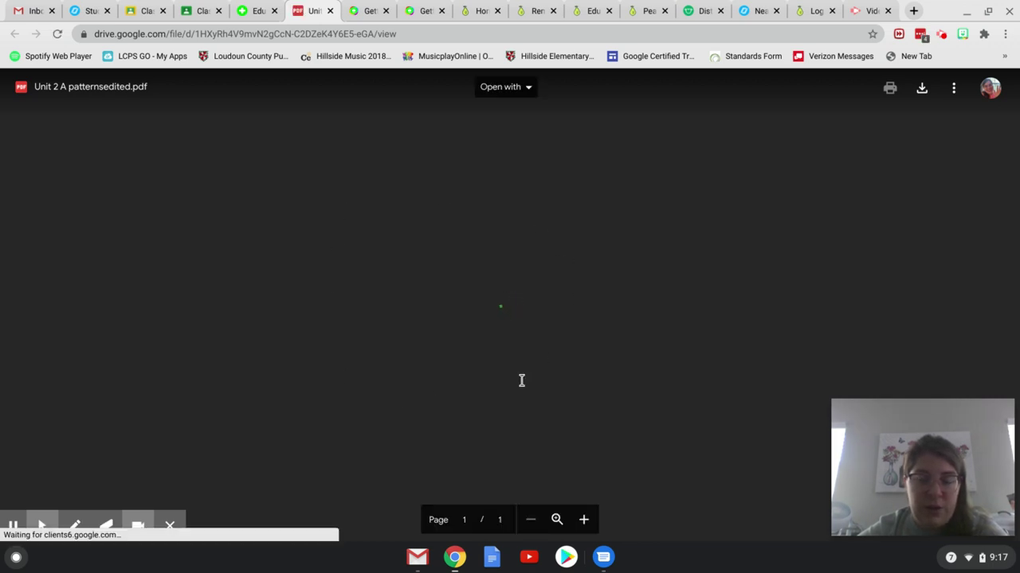
scroll(433, 230, "down", 4)
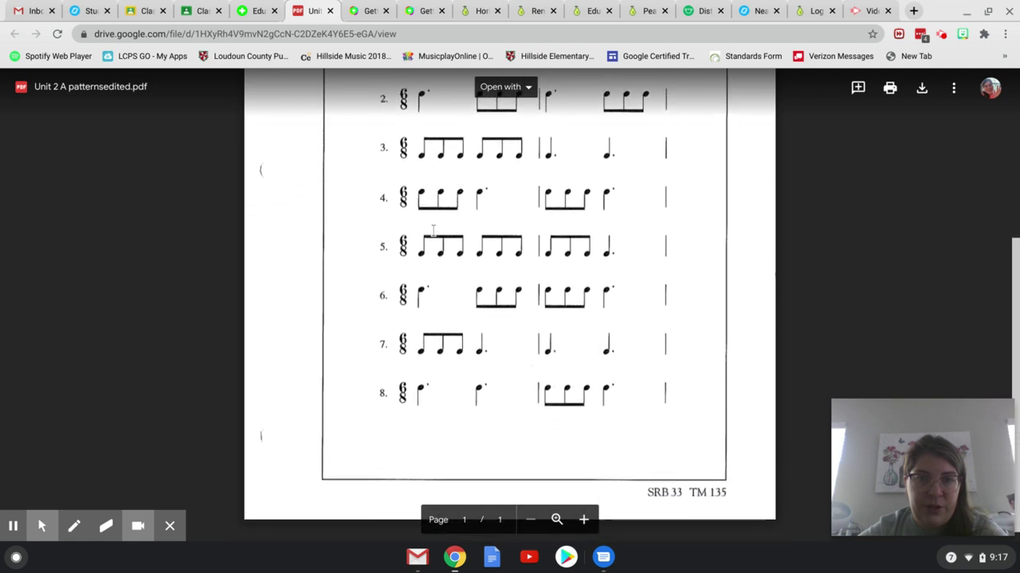
scroll(432, 230, "up", 5)
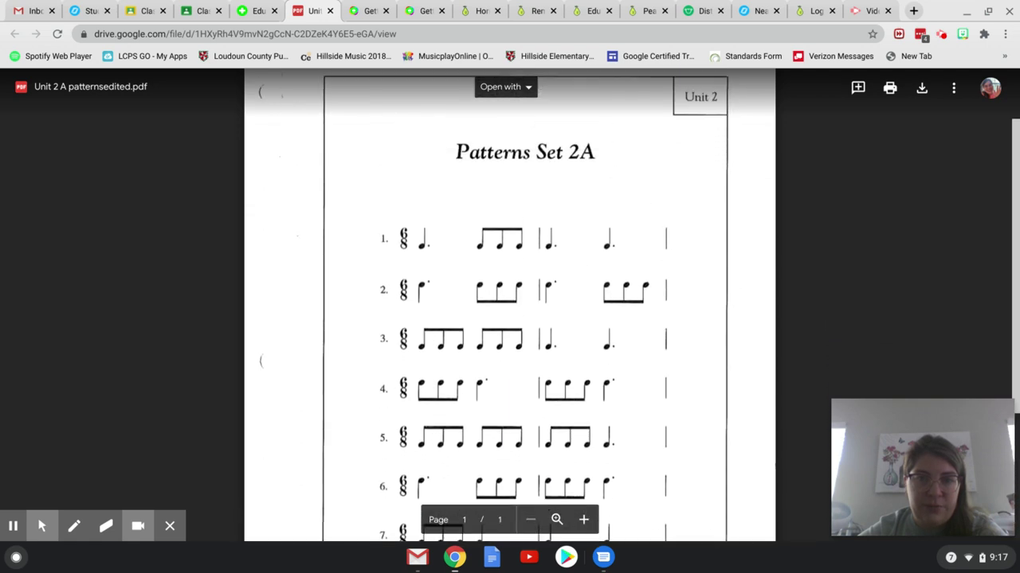
left_click(252, 8)
Go back through the 5th Grade Music and My Grids breadcrumbs to the grid list
scroll(257, 270, "down", 3)
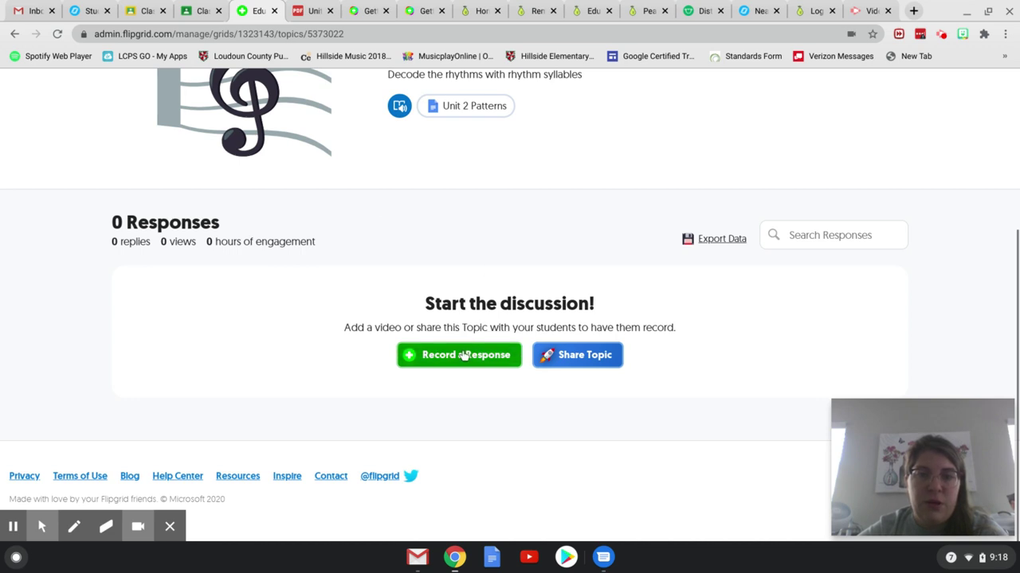
scroll(464, 356, "up", 2)
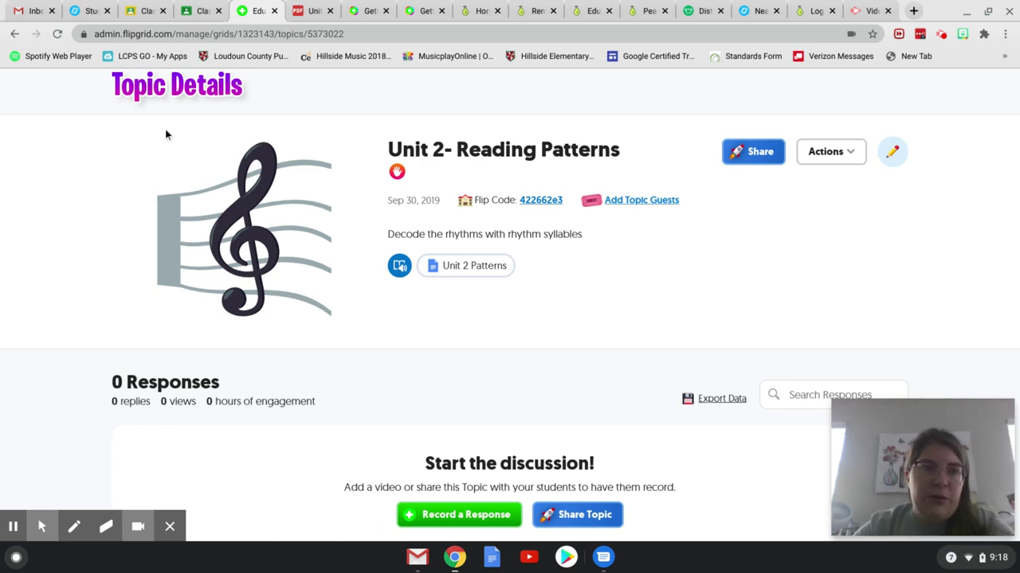
scroll(166, 135, "up", 1)
left_click(188, 142)
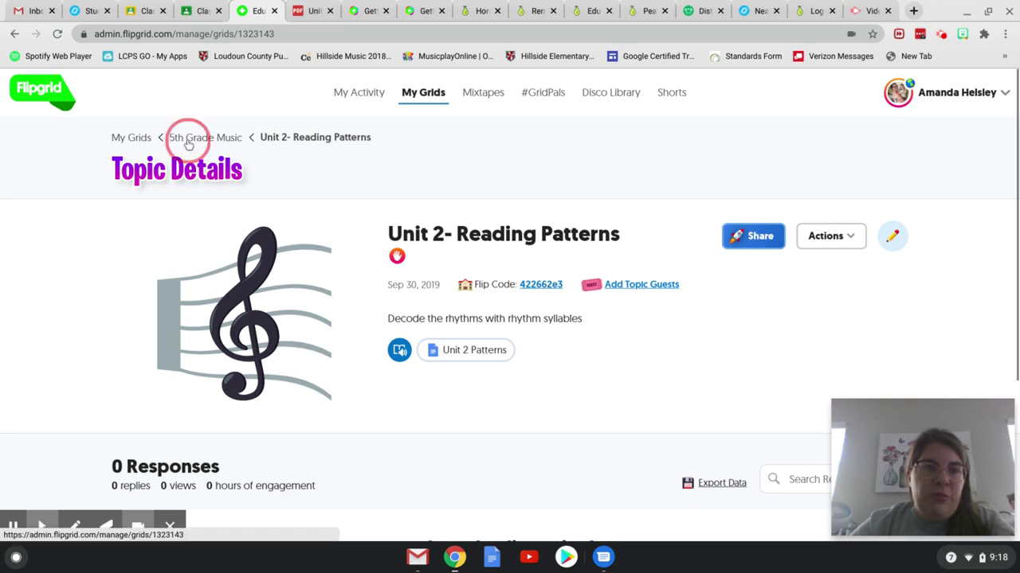
left_click(144, 137)
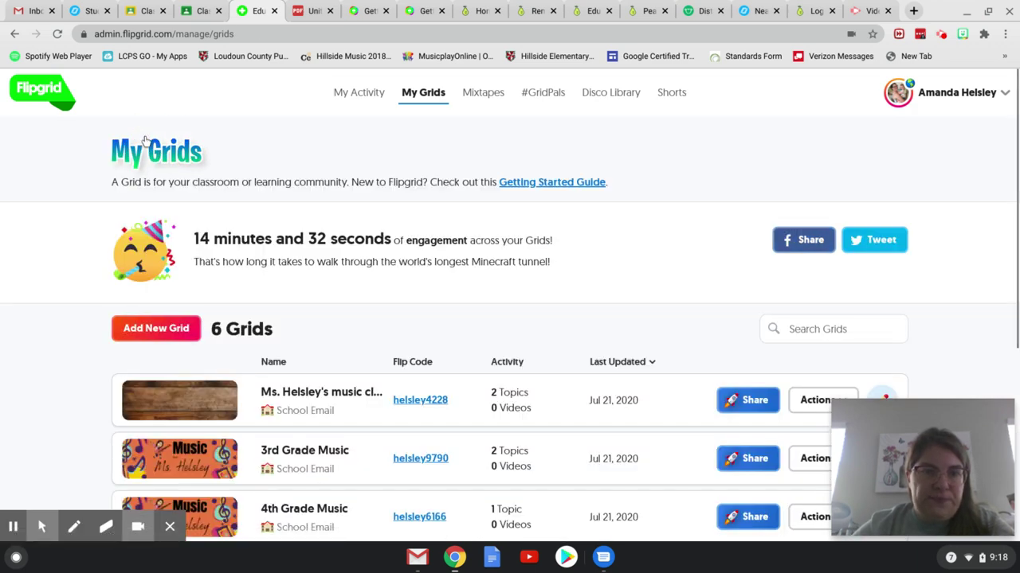
Open the first music class grid and start a new topic in it
scroll(364, 221, "down", 3)
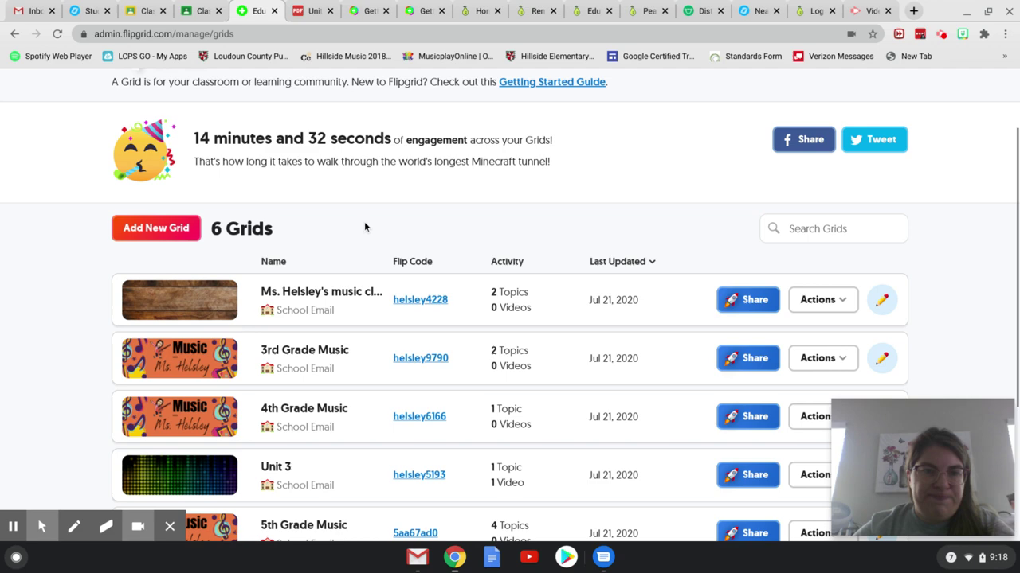
left_click(203, 307)
scroll(345, 293, "down", 2)
scroll(346, 293, "down", 2)
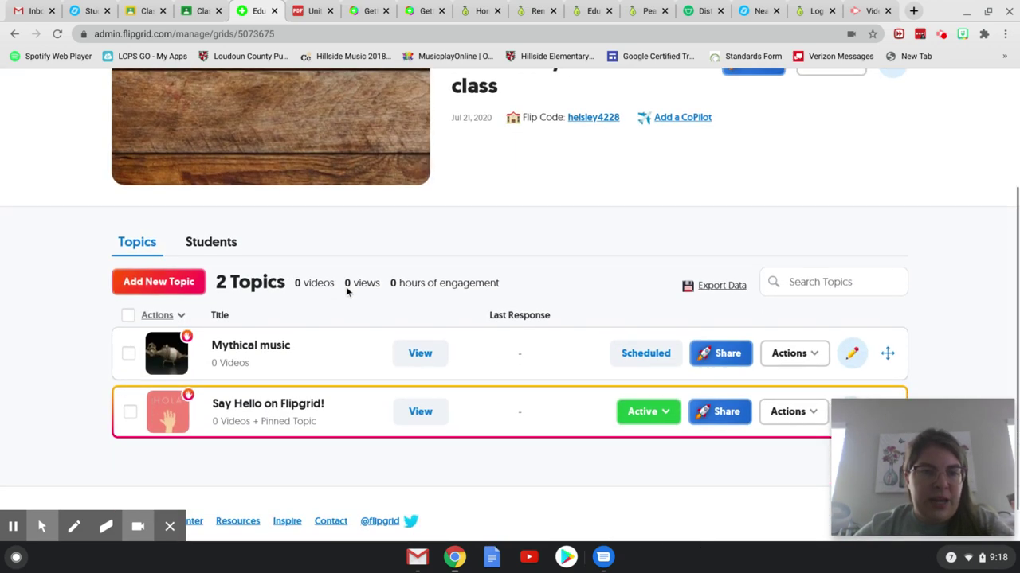
left_click(169, 285)
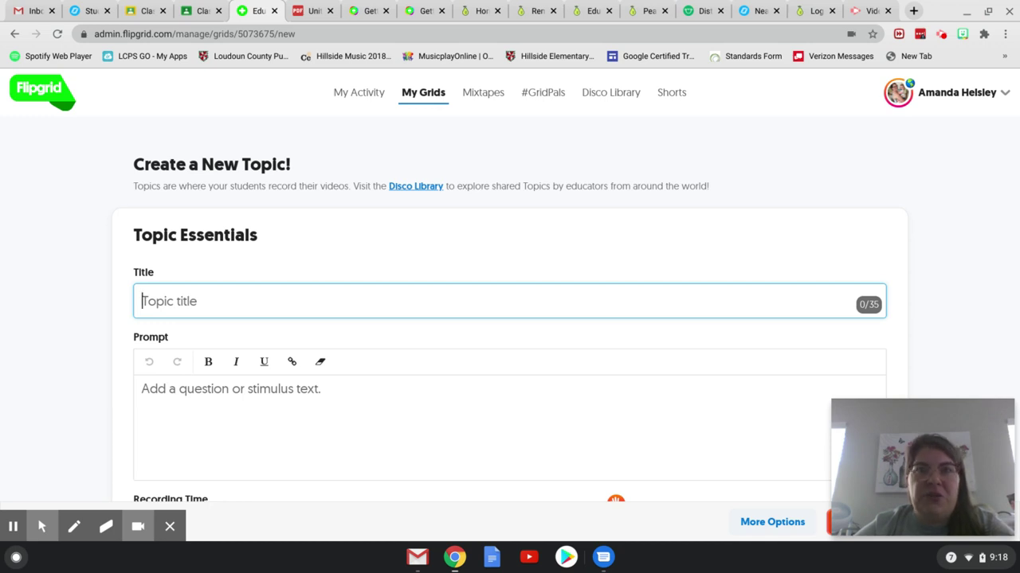
Browse the Disco Library's featured collections and open the Wonderopolis collection
left_click(415, 185)
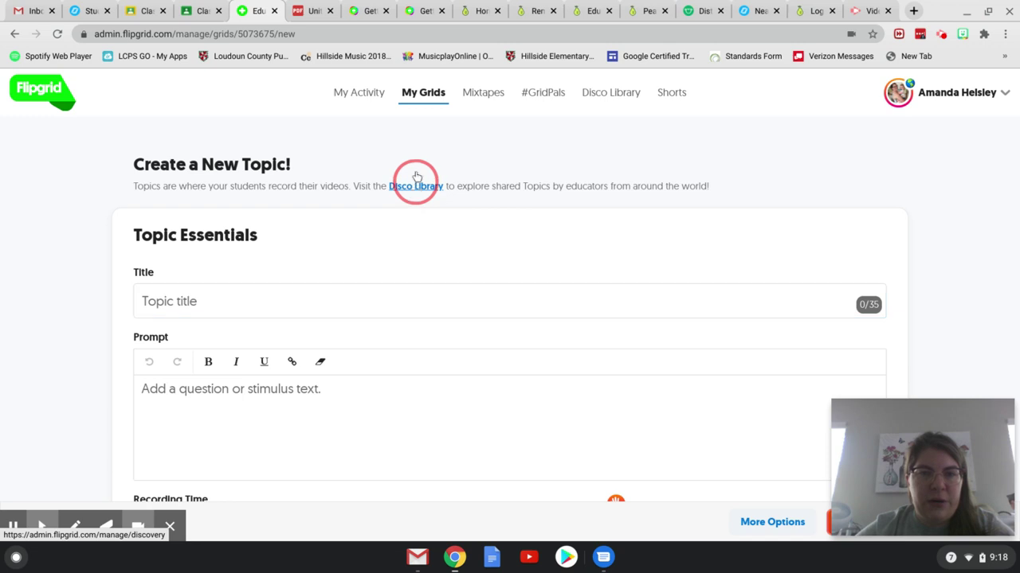
left_click(621, 95)
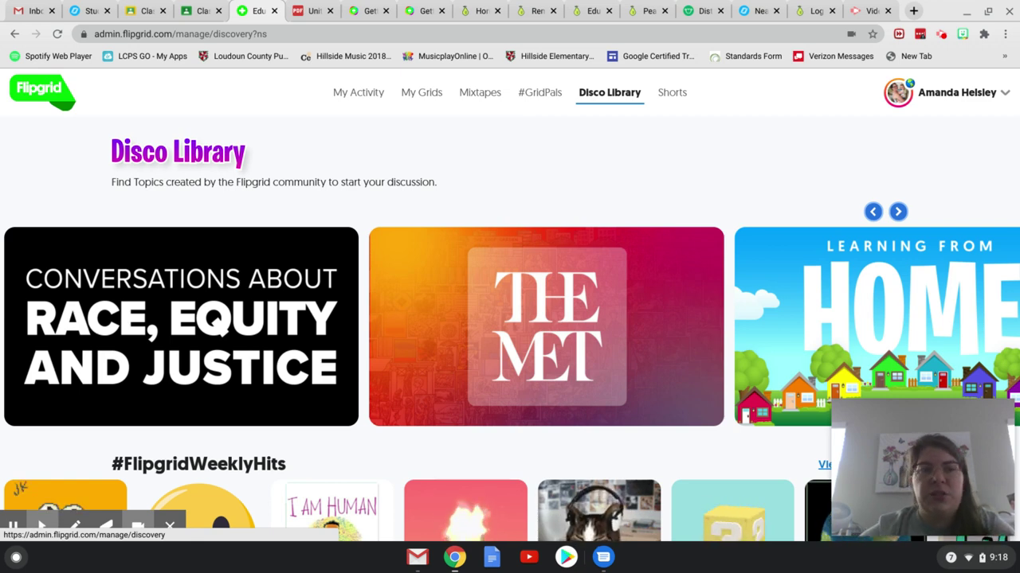
scroll(611, 237, "down", 2)
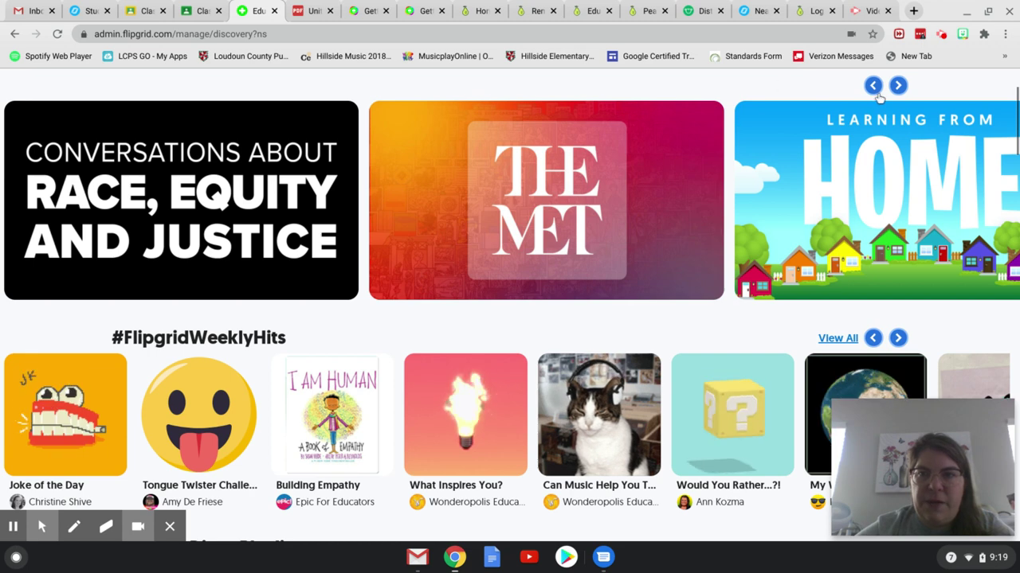
left_click(897, 86)
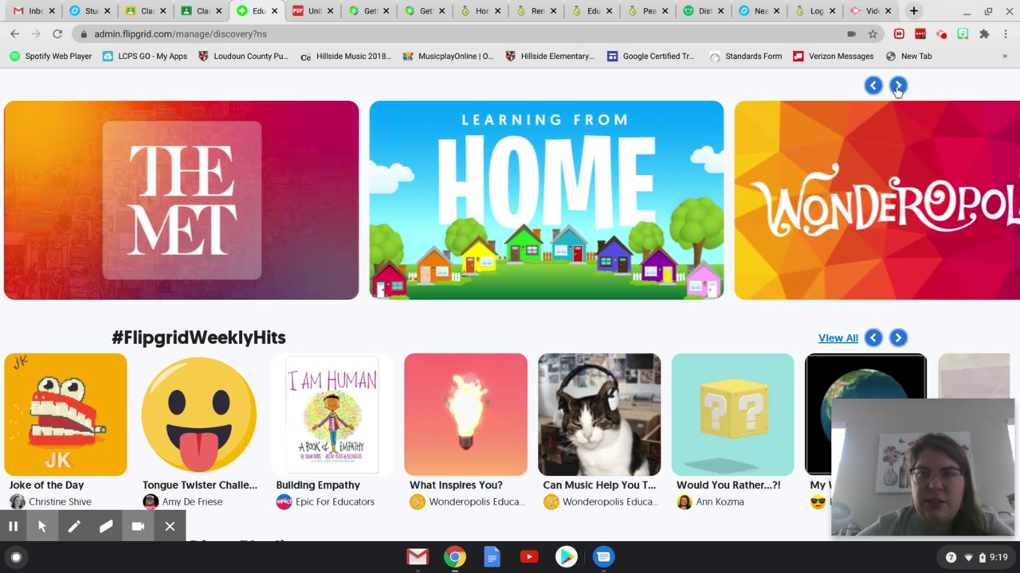
left_click(898, 85)
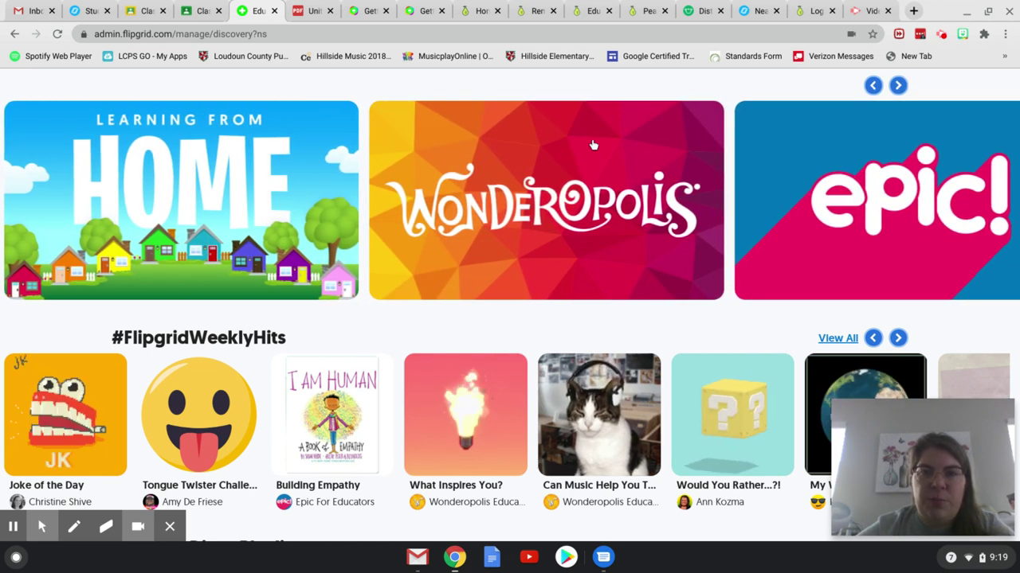
left_click(518, 194)
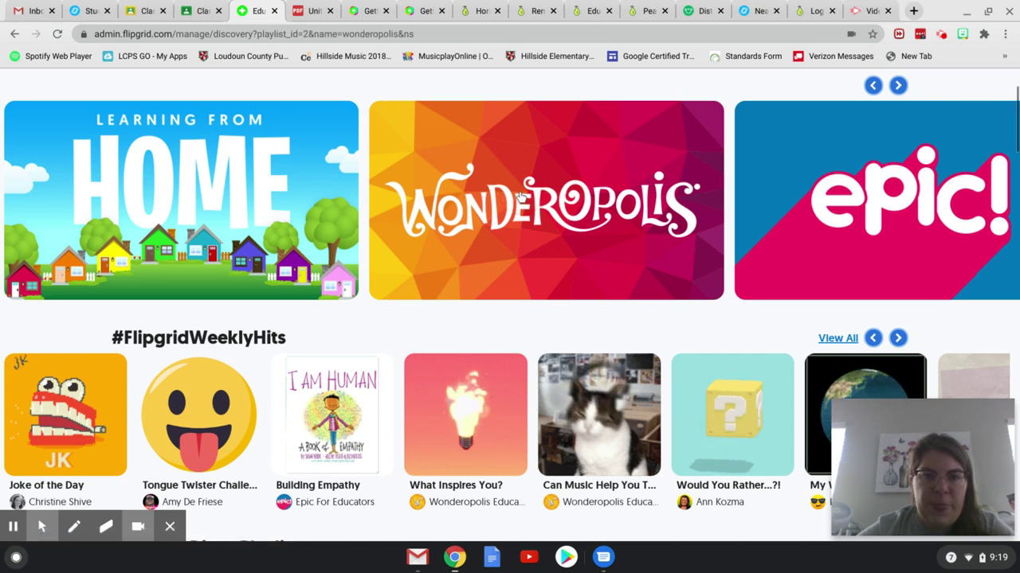
scroll(519, 193, "down", 2)
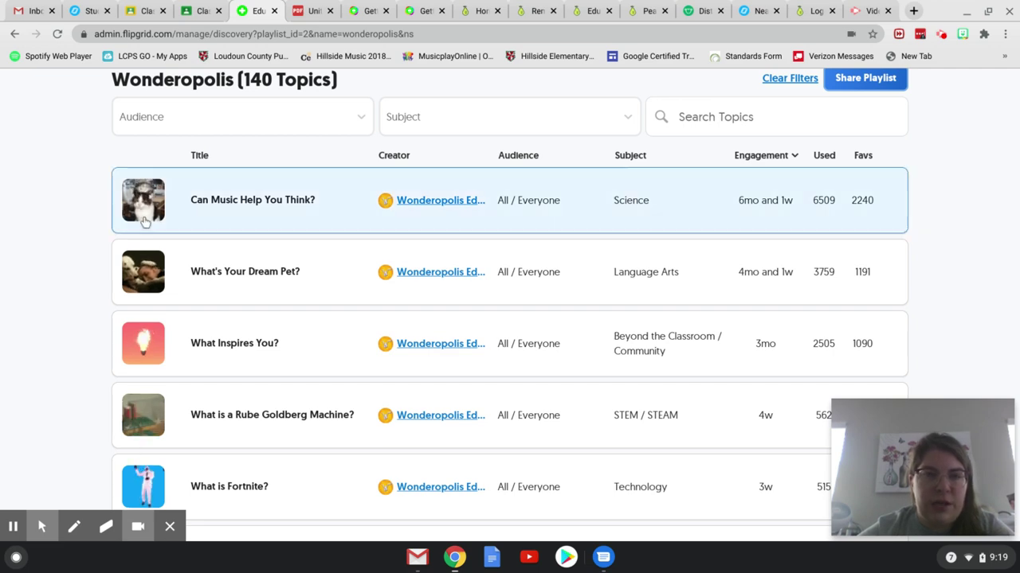
Open 'Can Music Help You Think?' and add it to the music class grid
left_click(231, 216)
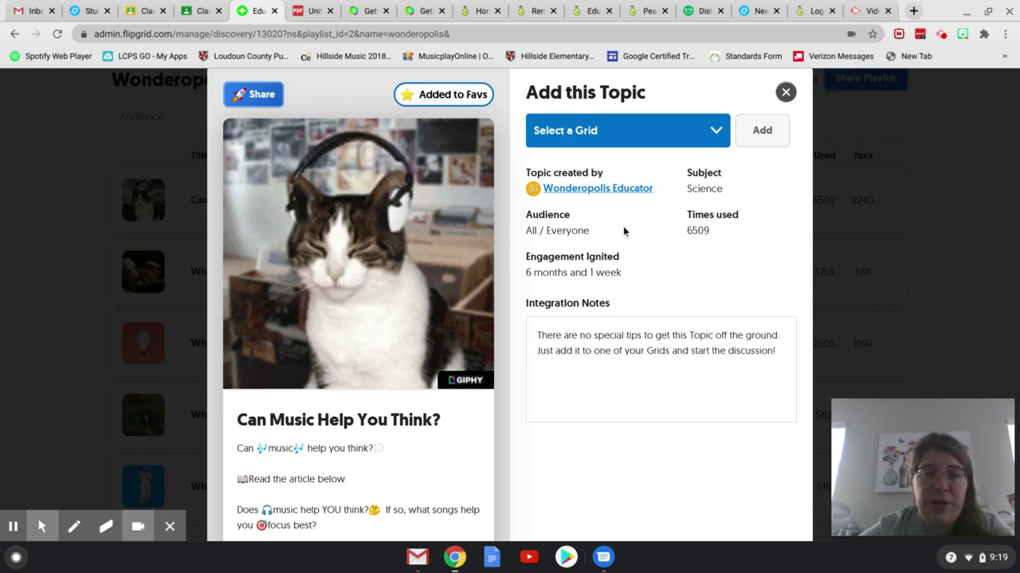
scroll(631, 209, "down", 2)
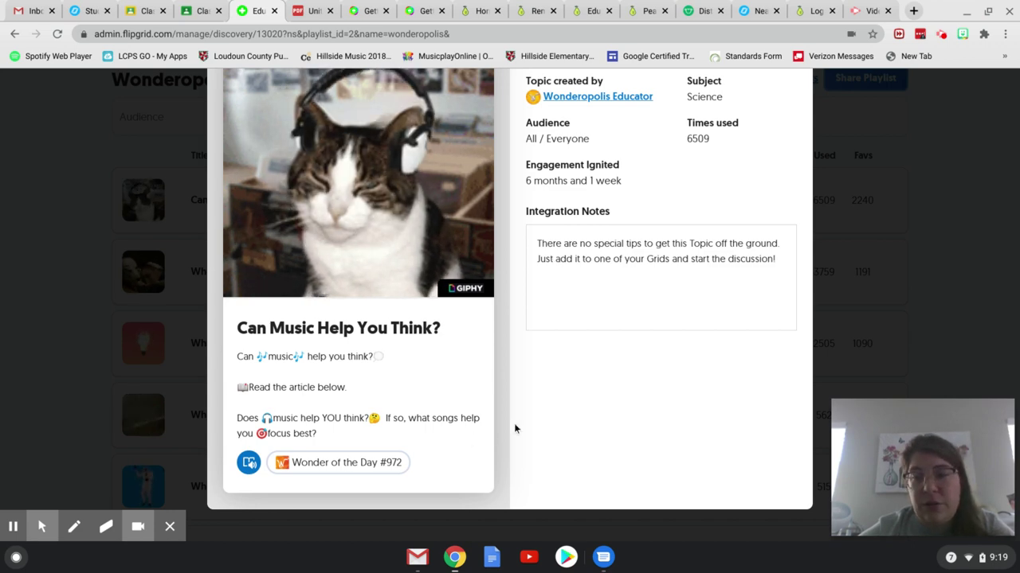
scroll(531, 376, "up", 2)
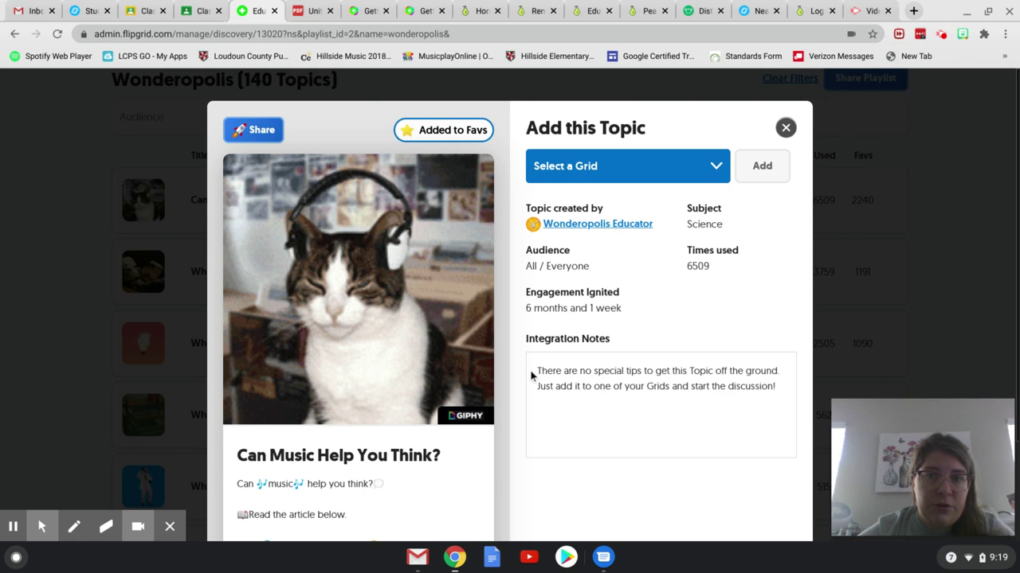
left_click(684, 166)
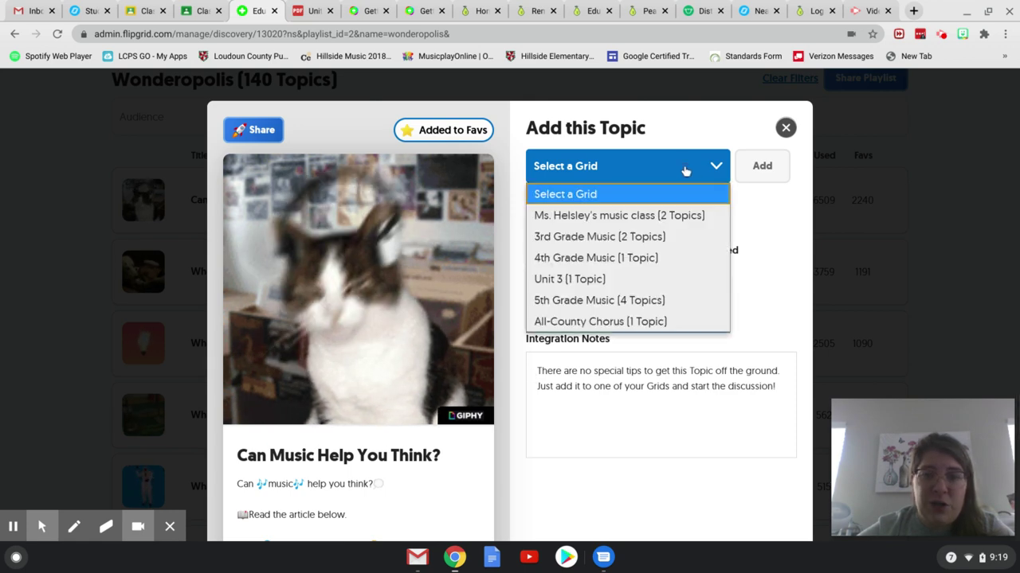
left_click(653, 221)
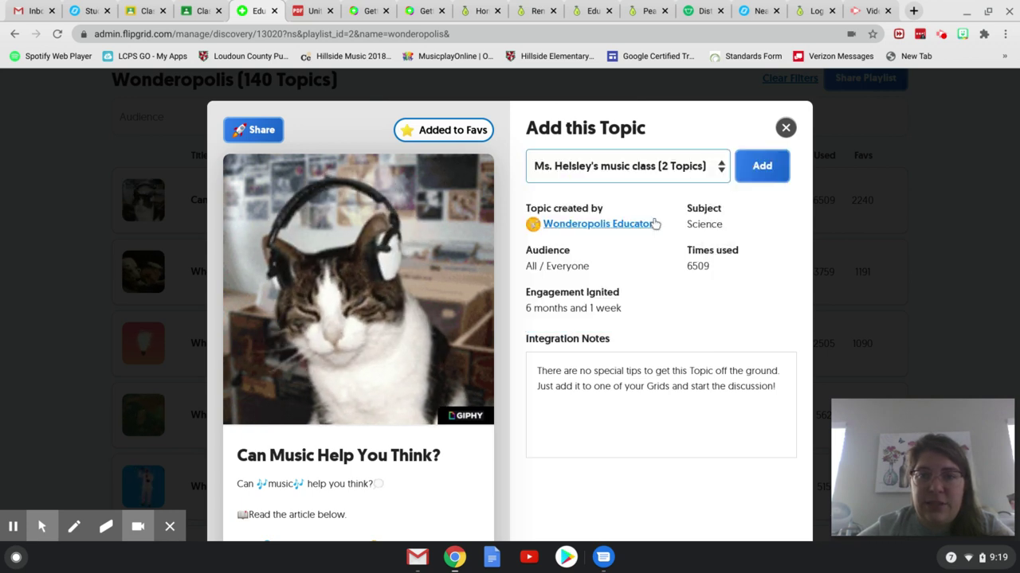
left_click(768, 170)
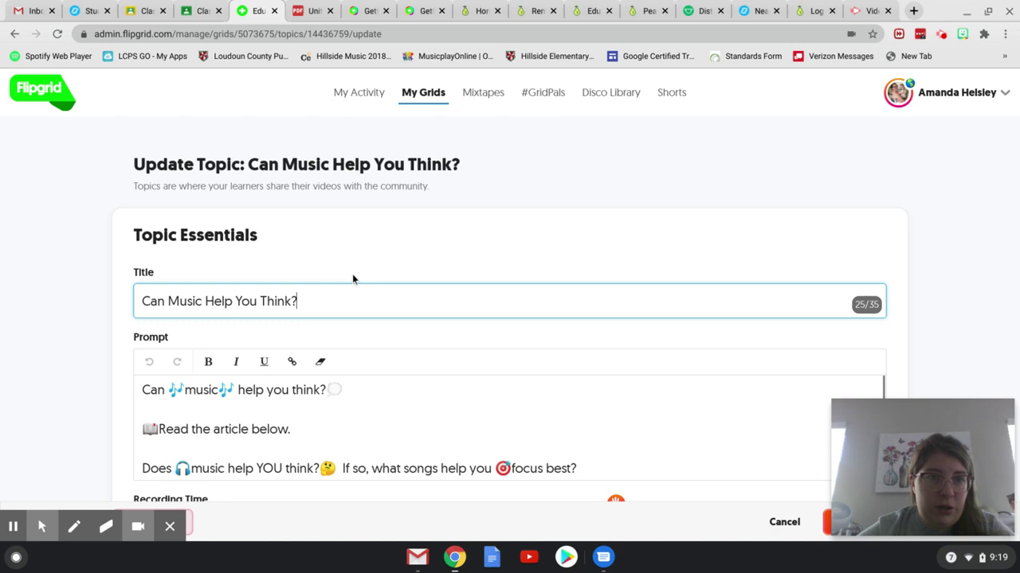
Keep recording time at 1 minute 30 seconds and leave Video Moderation switched on
scroll(509, 318, "down", 2)
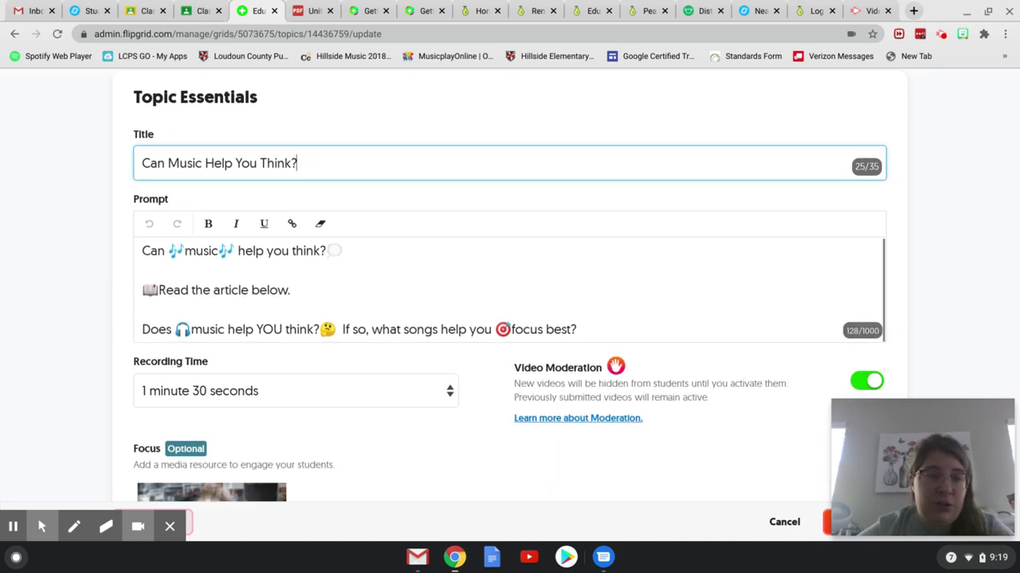
left_click(294, 300)
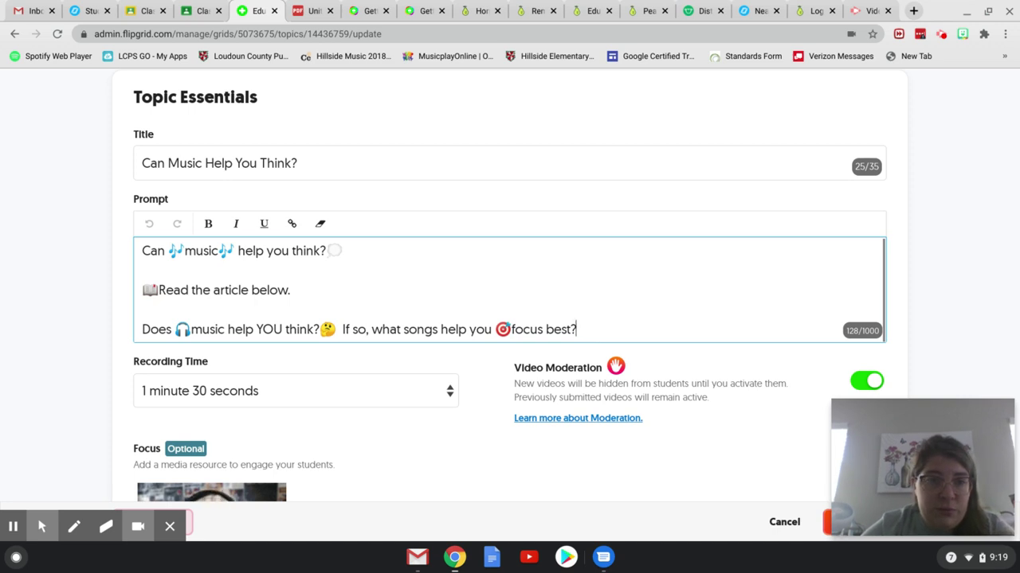
scroll(447, 265, "down", 3)
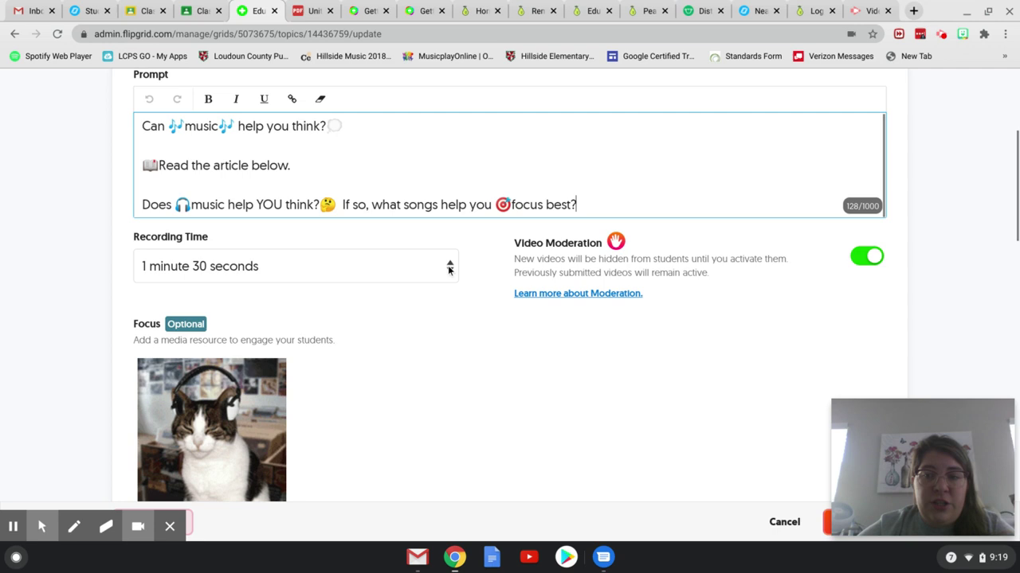
left_click(449, 268)
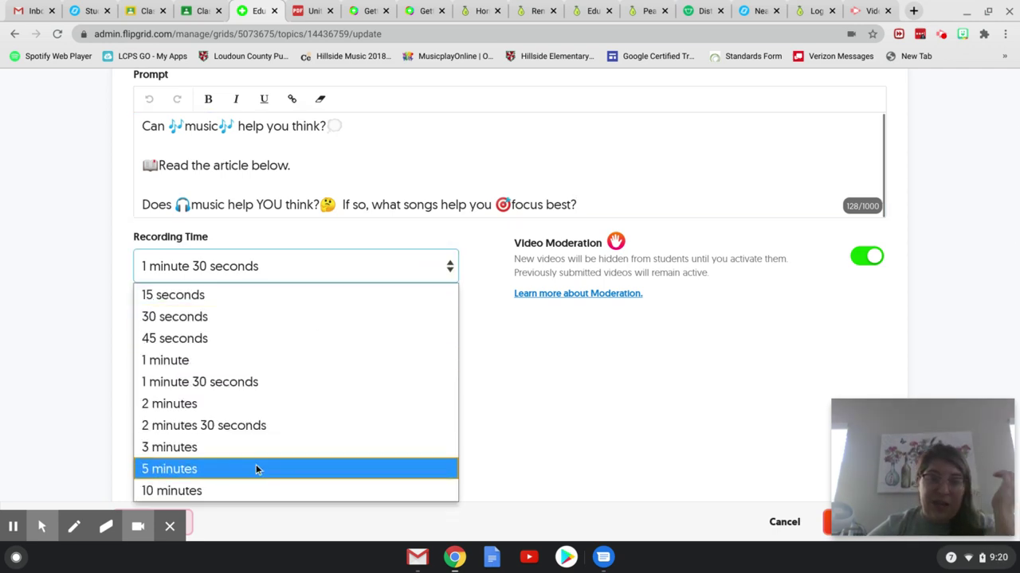
left_click(230, 384)
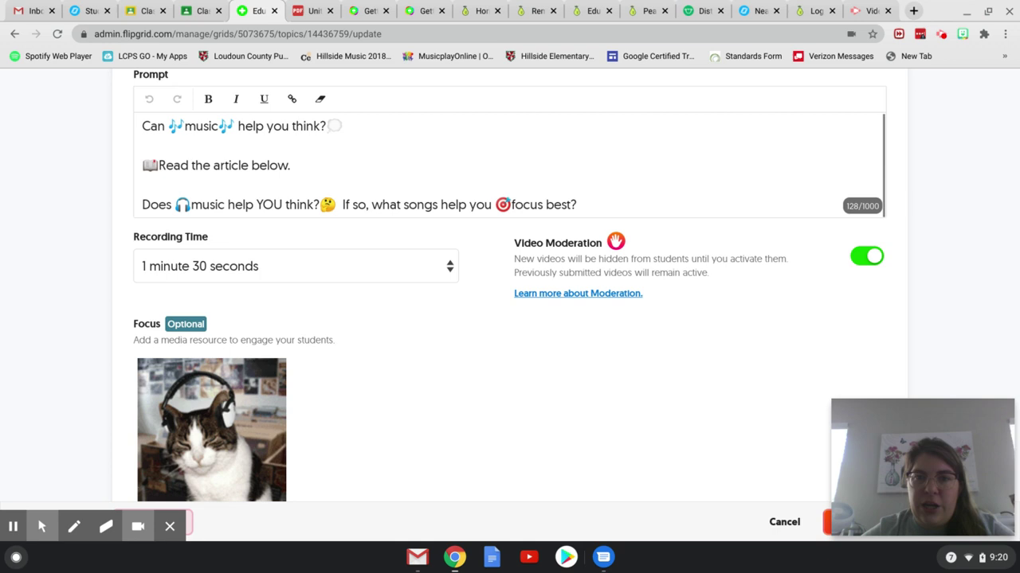
left_click(701, 269)
left_click(703, 270)
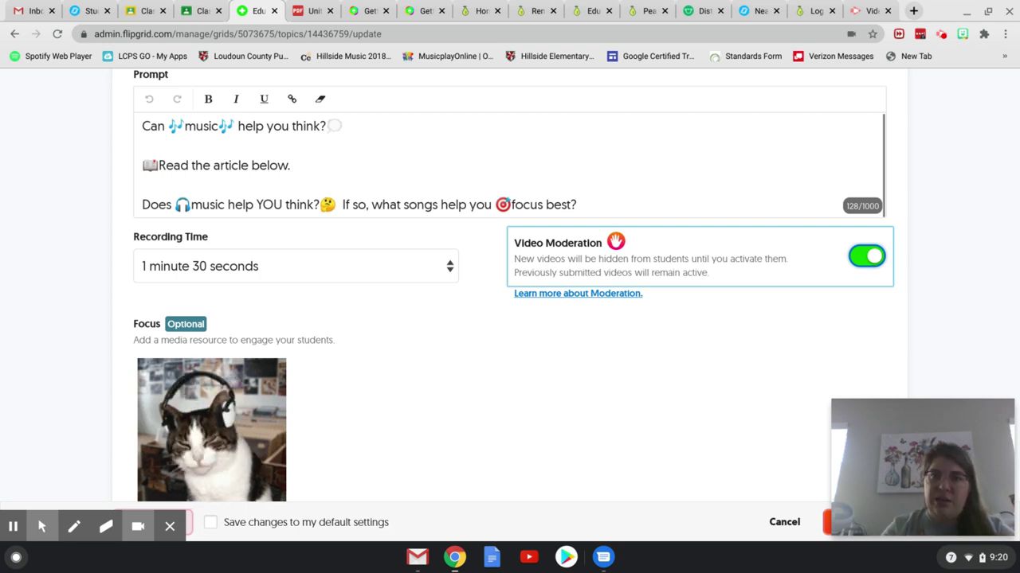
Set the topic's freeze date to July 28, 2020, scheduling it 07-21-20 to 07-28-20
scroll(155, 127, "down", 5)
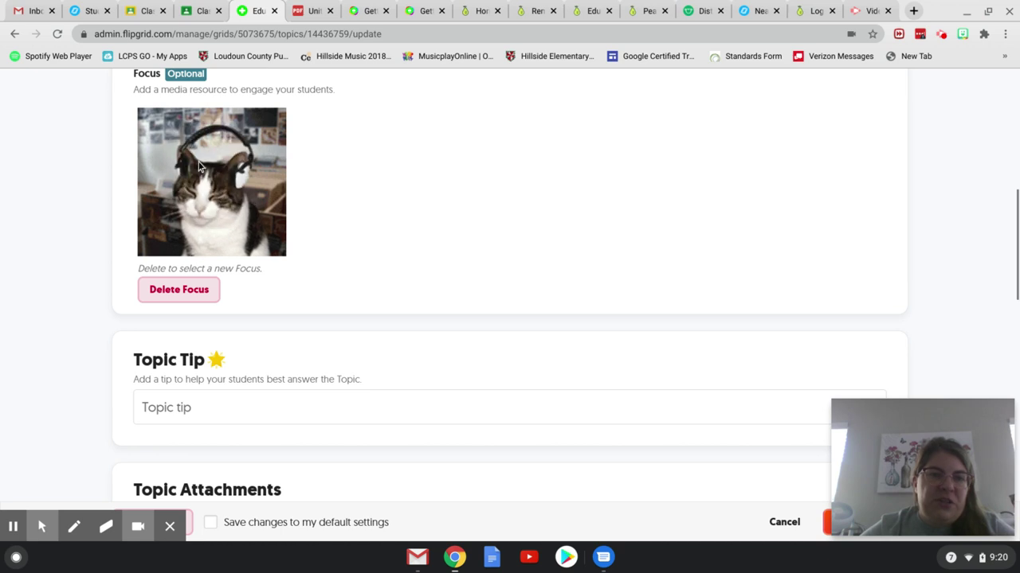
scroll(332, 204, "down", 2)
scroll(332, 205, "down", 3)
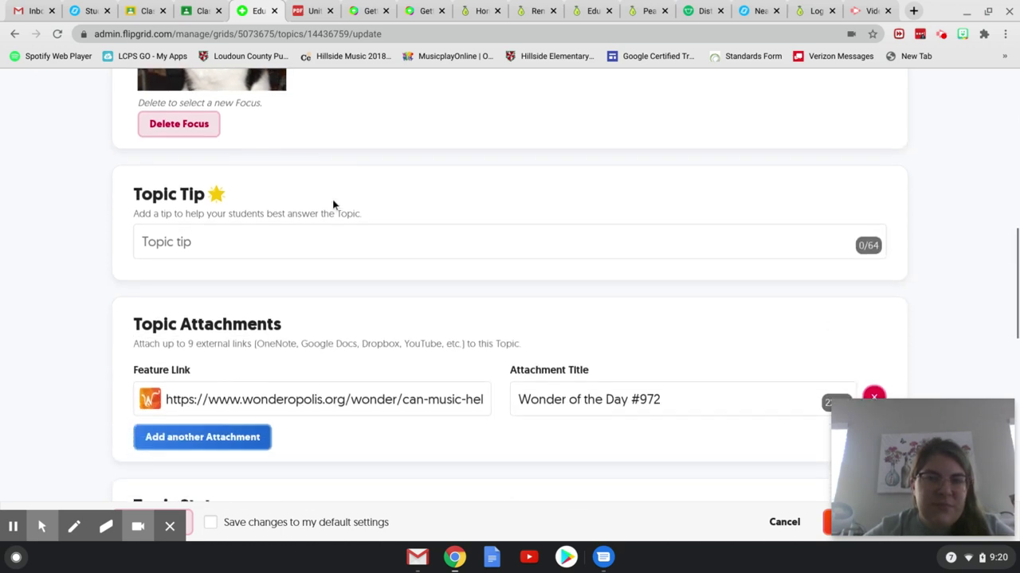
scroll(510, 287, "down", 4)
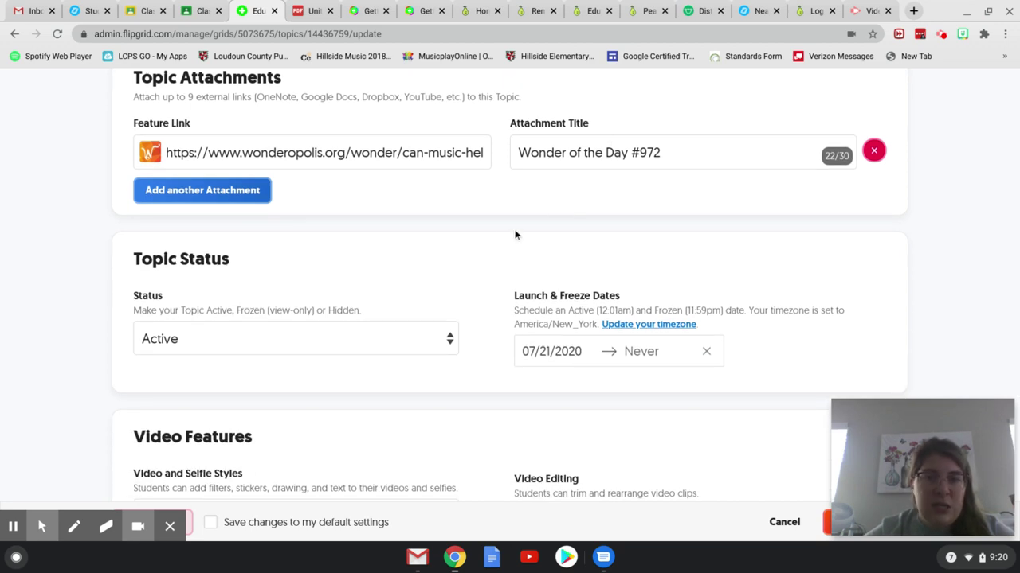
scroll(503, 236, "down", 3)
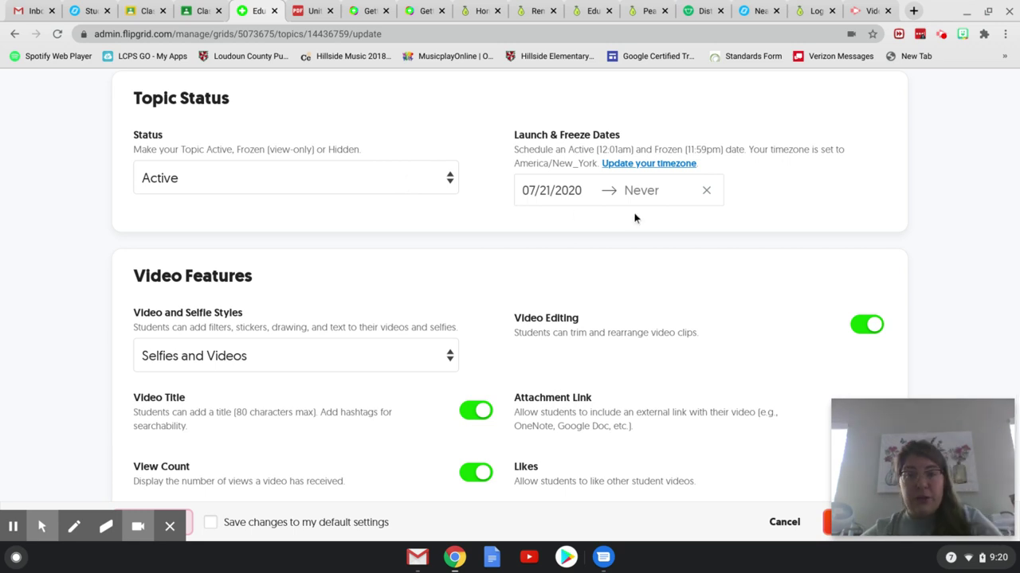
left_click(693, 203)
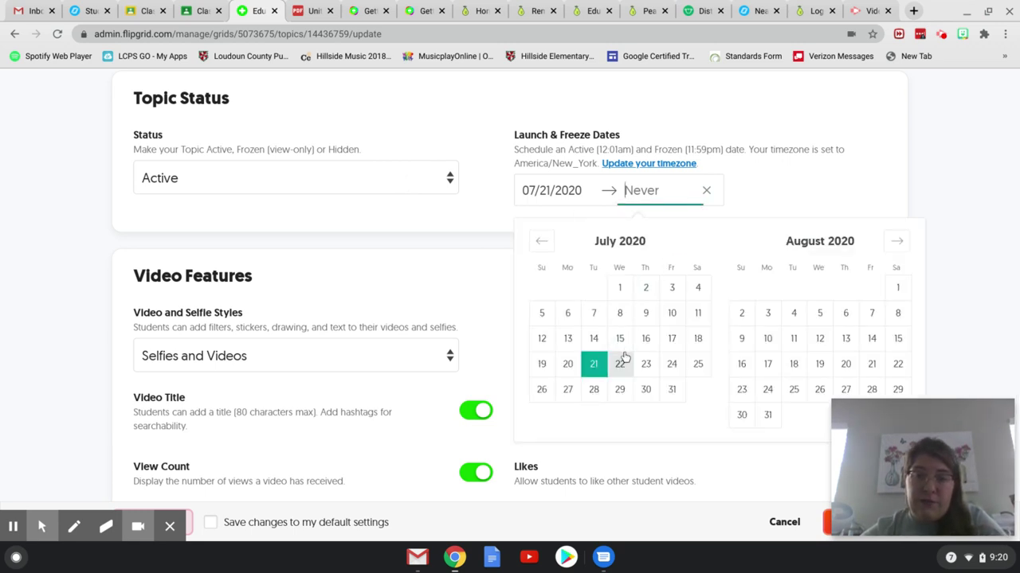
left_click(594, 390)
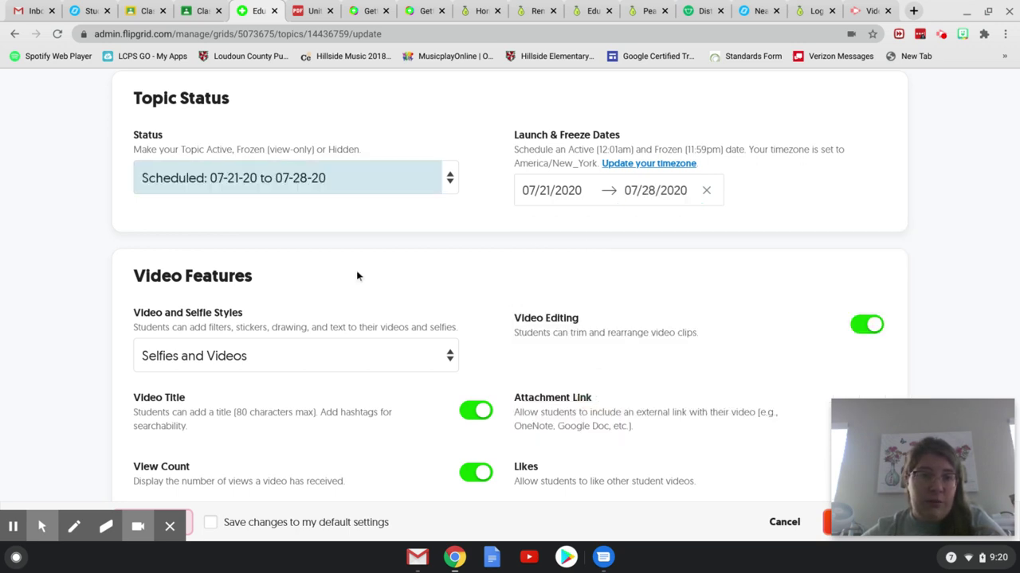
Switch View Count off and Likes on in the topic's Video Features
scroll(356, 270, "down", 3)
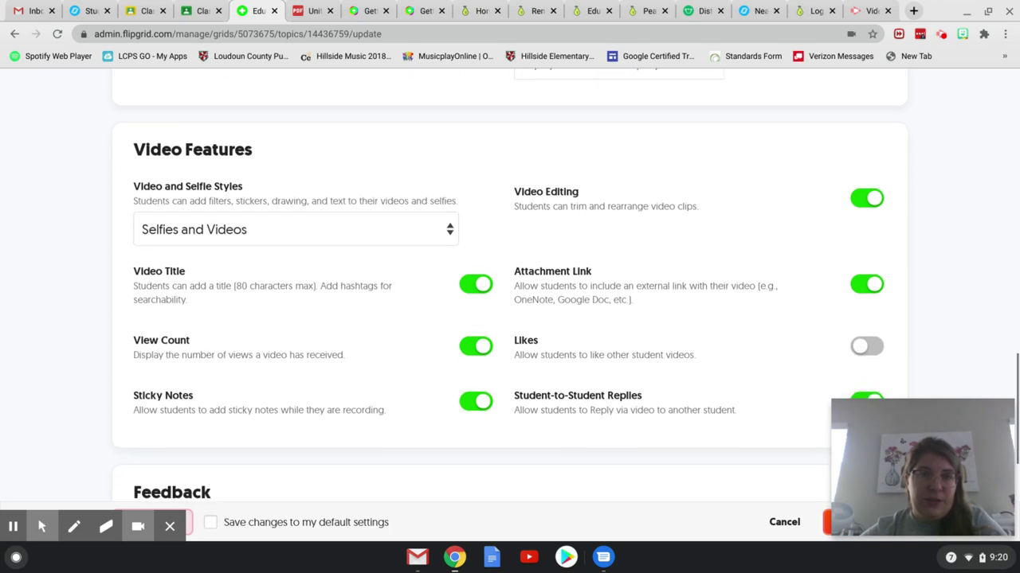
scroll(356, 270, "up", 1)
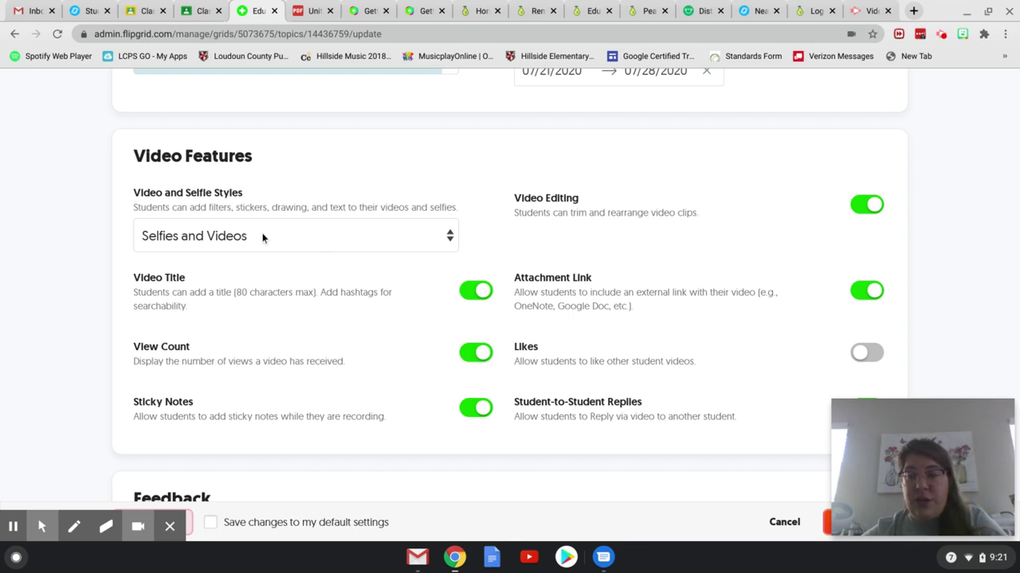
scroll(314, 229, "down", 2)
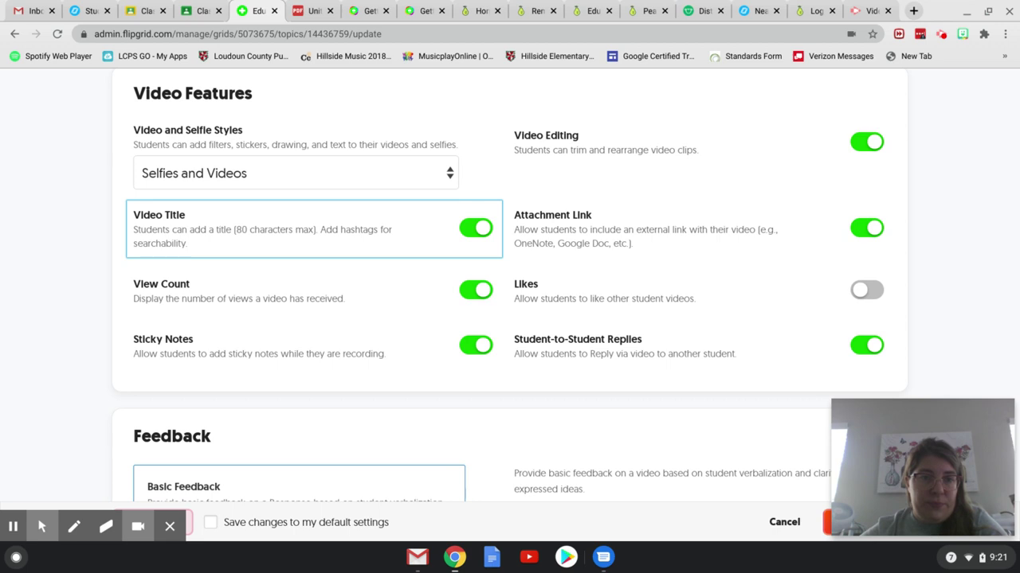
left_click(472, 293)
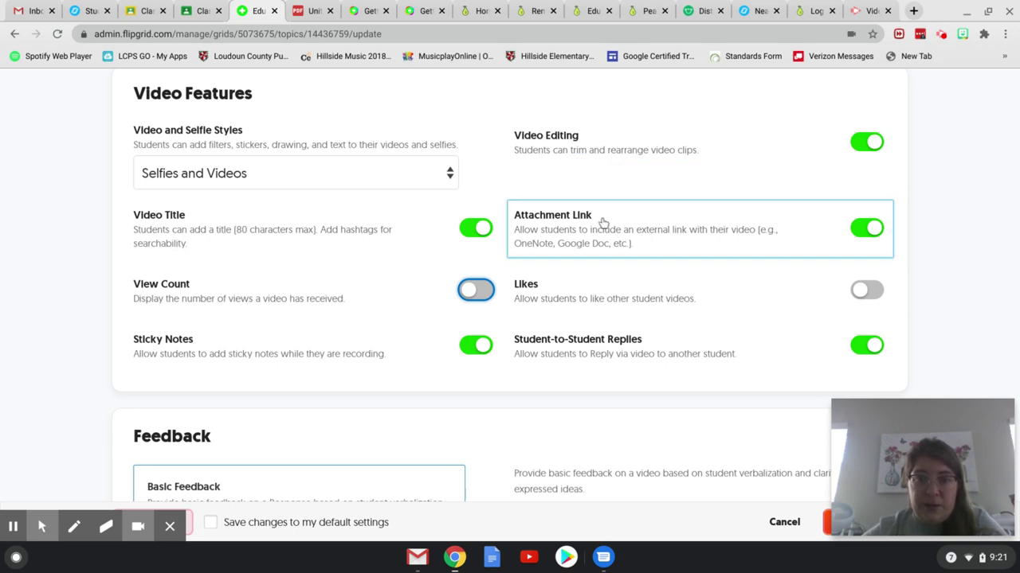
left_click(868, 292)
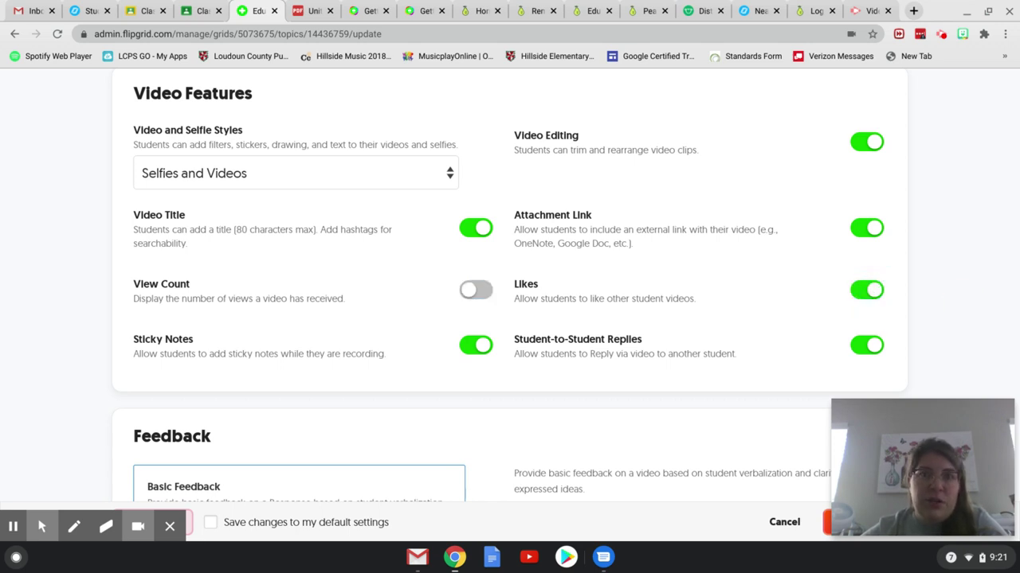
Choose Basic Feedback with Ideas and Performance checked, then save with Update Topic
scroll(510, 284, "down", 3)
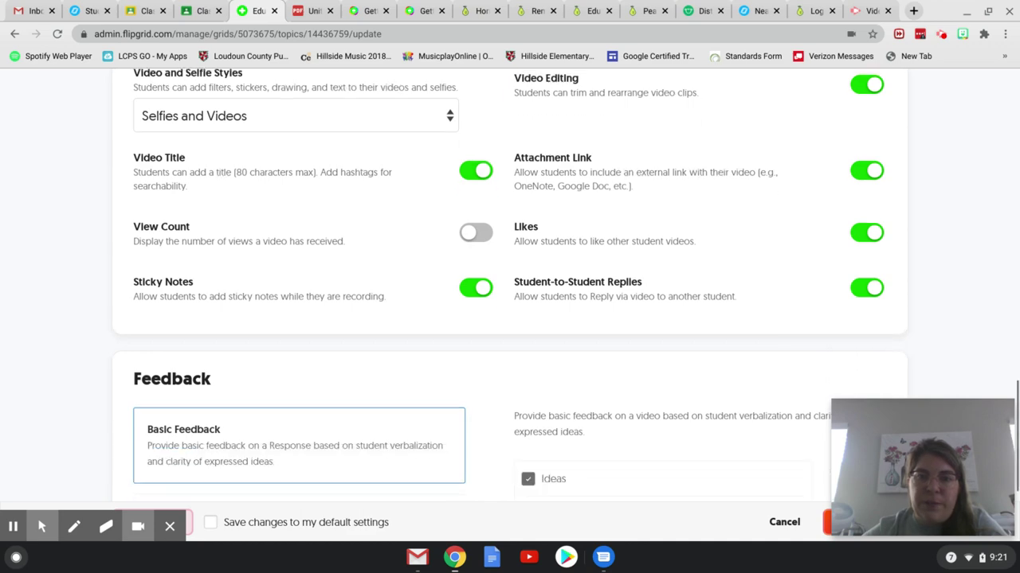
scroll(510, 284, "down", 1)
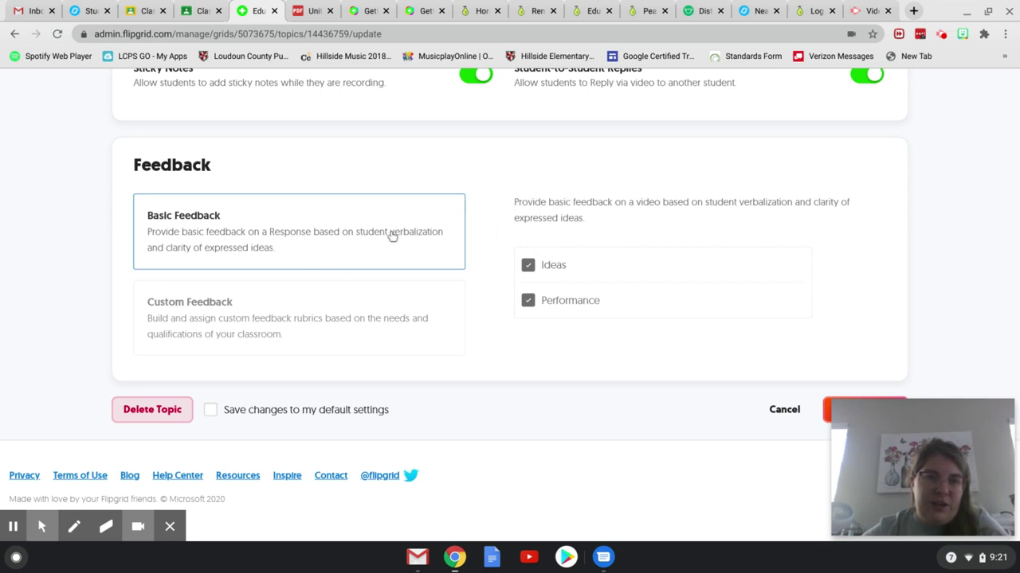
left_click(284, 327)
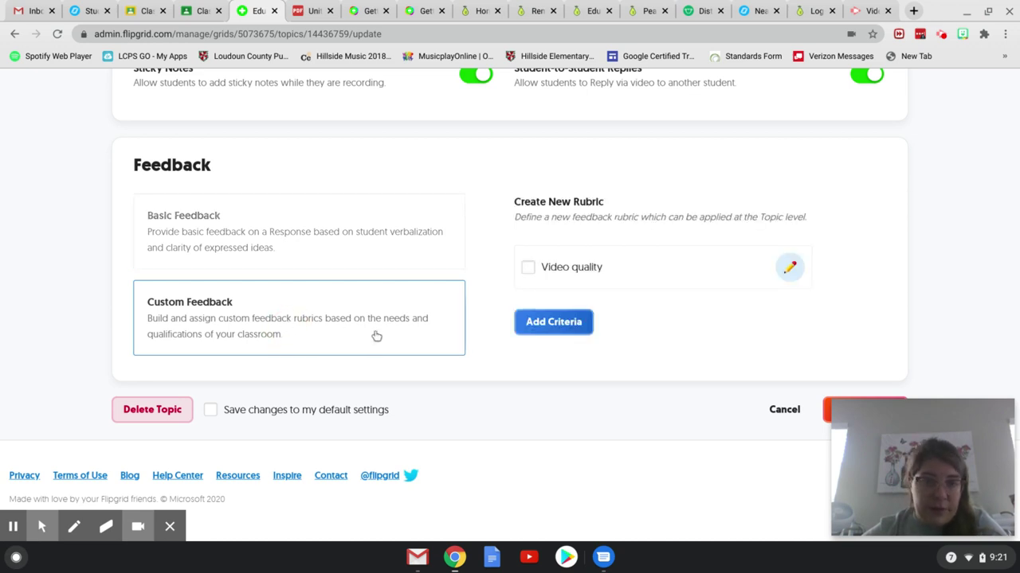
left_click(295, 246)
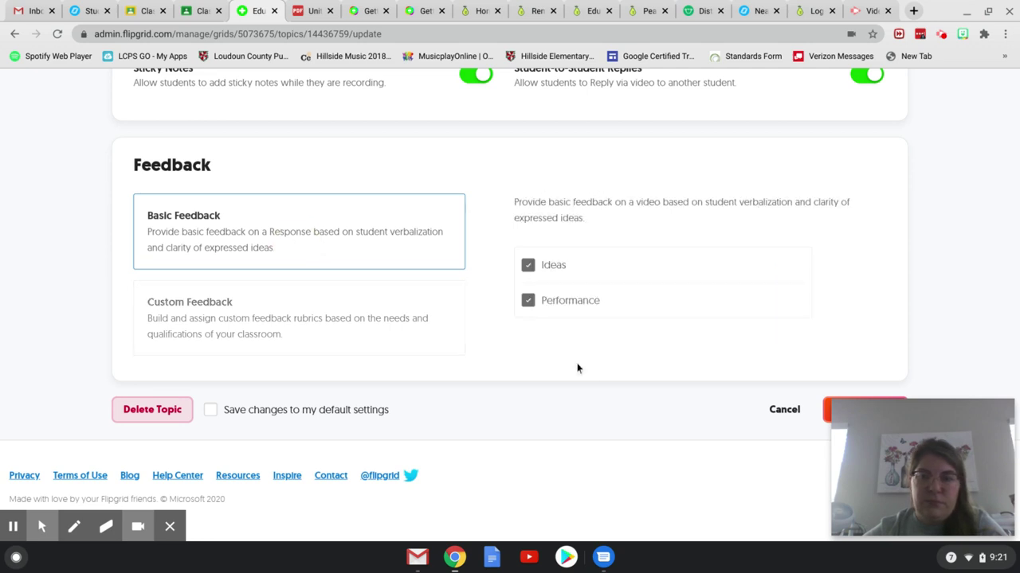
left_click_drag(902, 459, 951, 257)
left_click(857, 408)
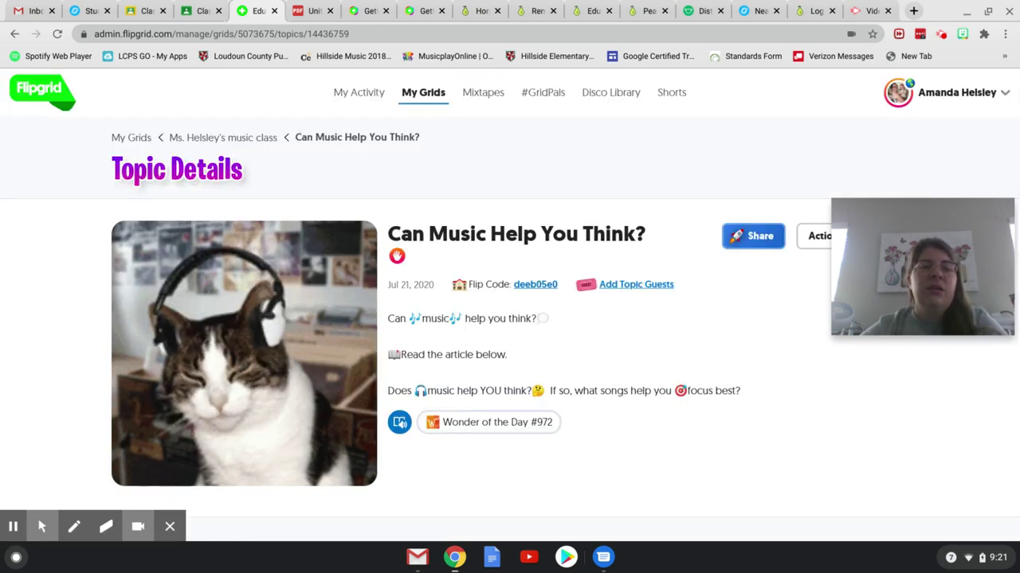
Look over the saved topic's details and open its Wonder of the Day #972 link
scroll(510, 302, "down", 3)
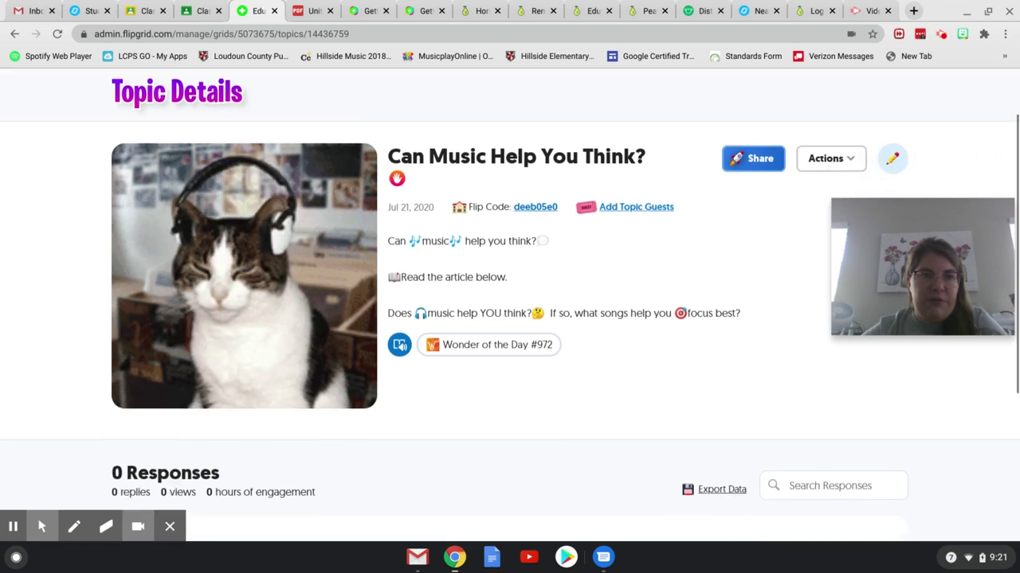
scroll(590, 399, "down", 2)
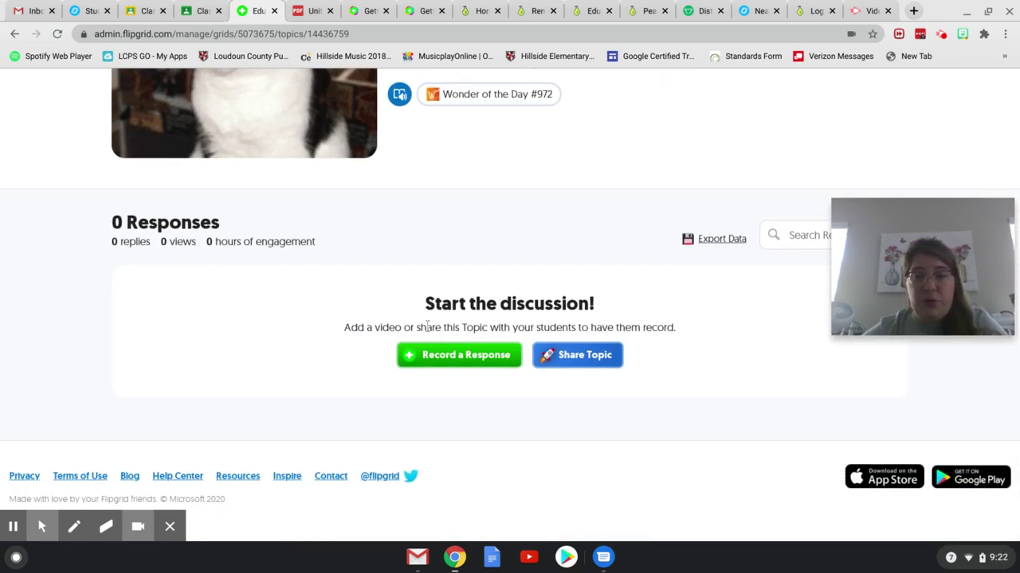
scroll(427, 326, "up", 2)
scroll(427, 326, "up", 1)
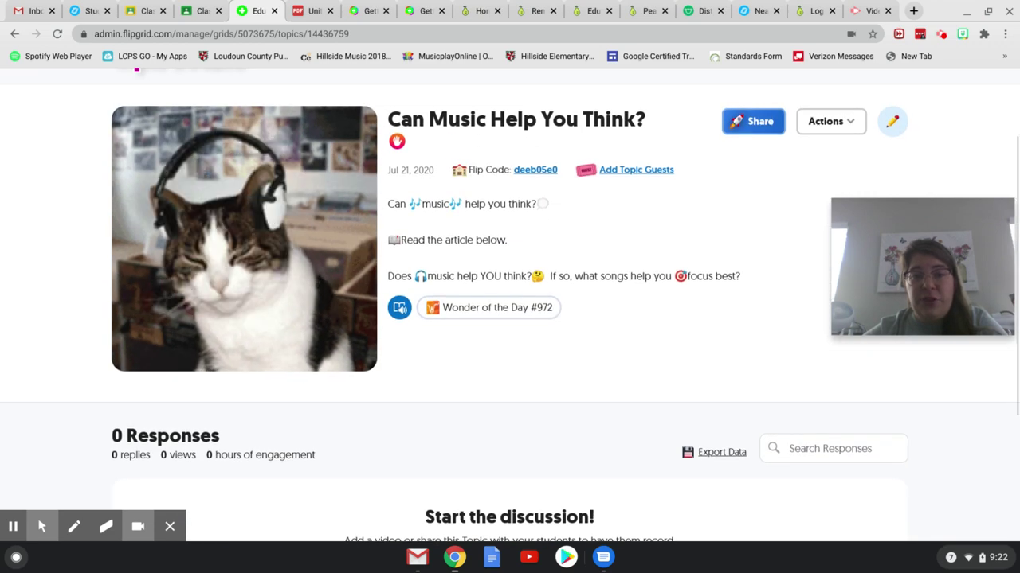
left_click(495, 312)
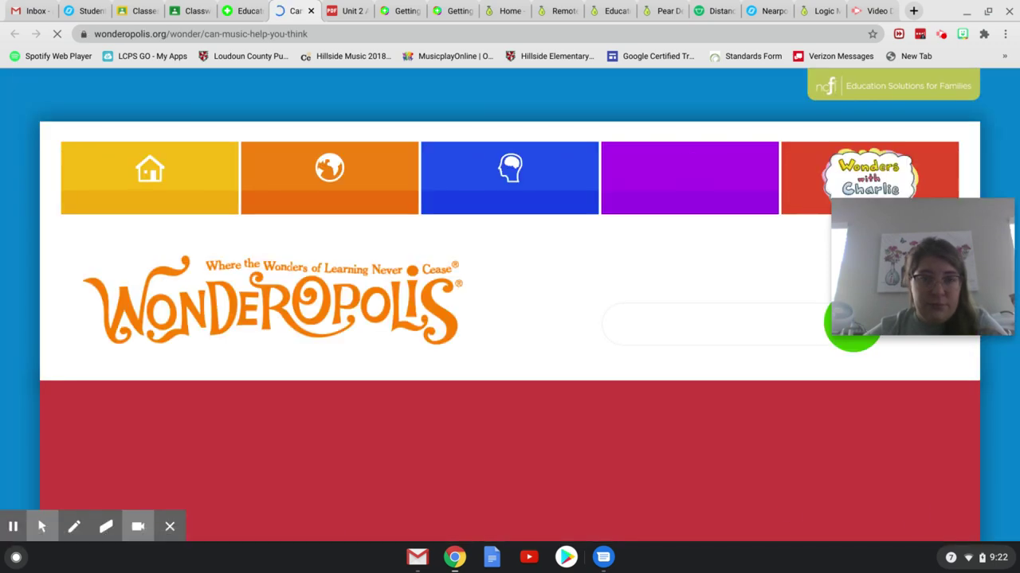
Scroll the Wonder #972 article down to its Try It Out section, then back up
scroll(306, 392, "down", 3)
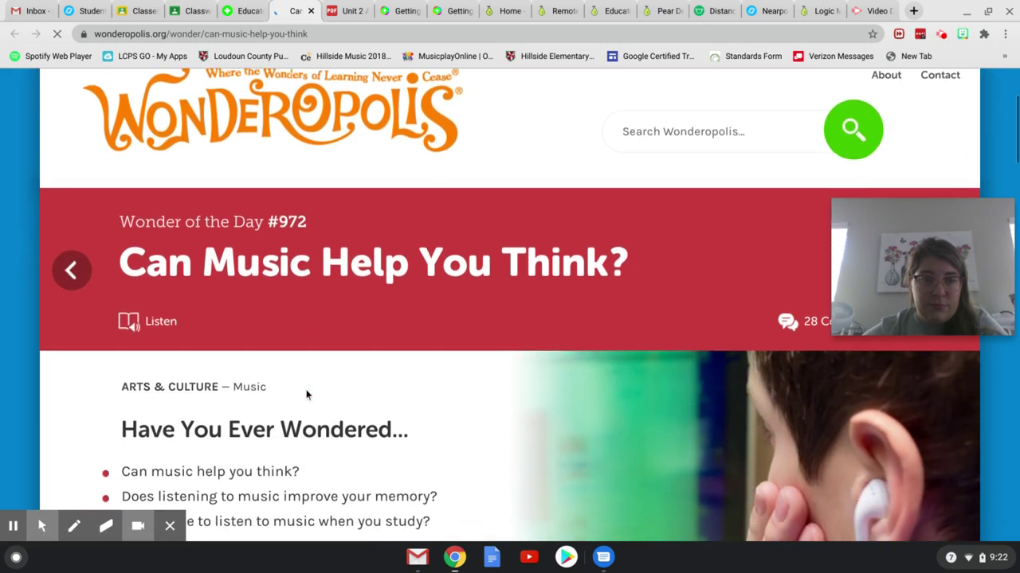
scroll(306, 392, "down", 3)
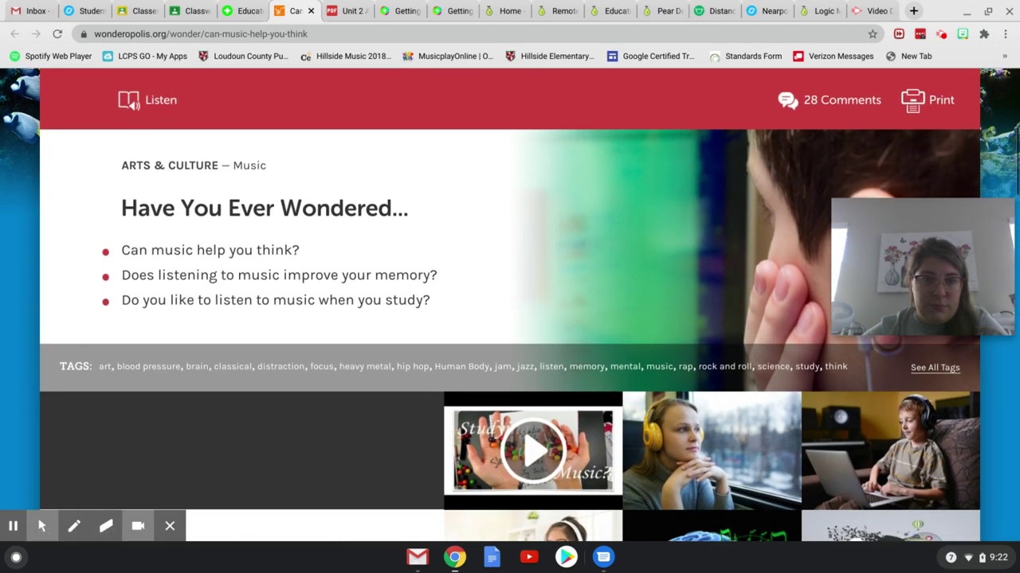
scroll(306, 392, "down", 4)
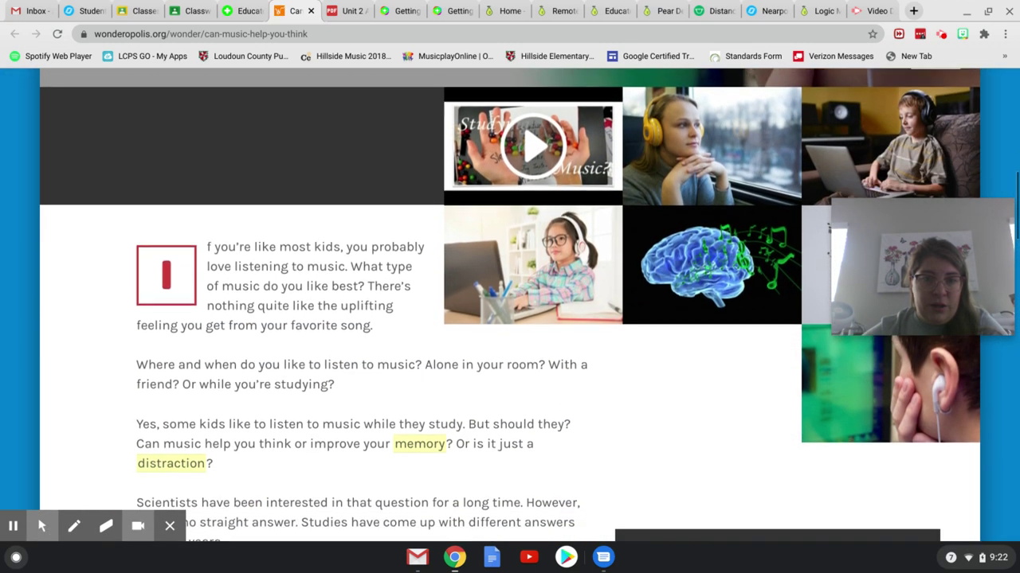
scroll(306, 392, "down", 2)
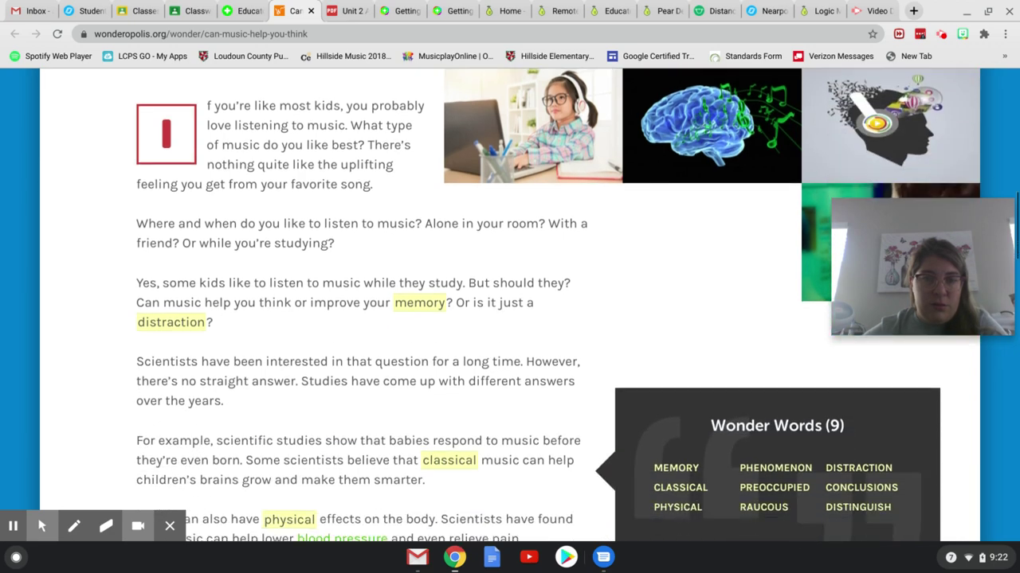
scroll(279, 398, "down", 2)
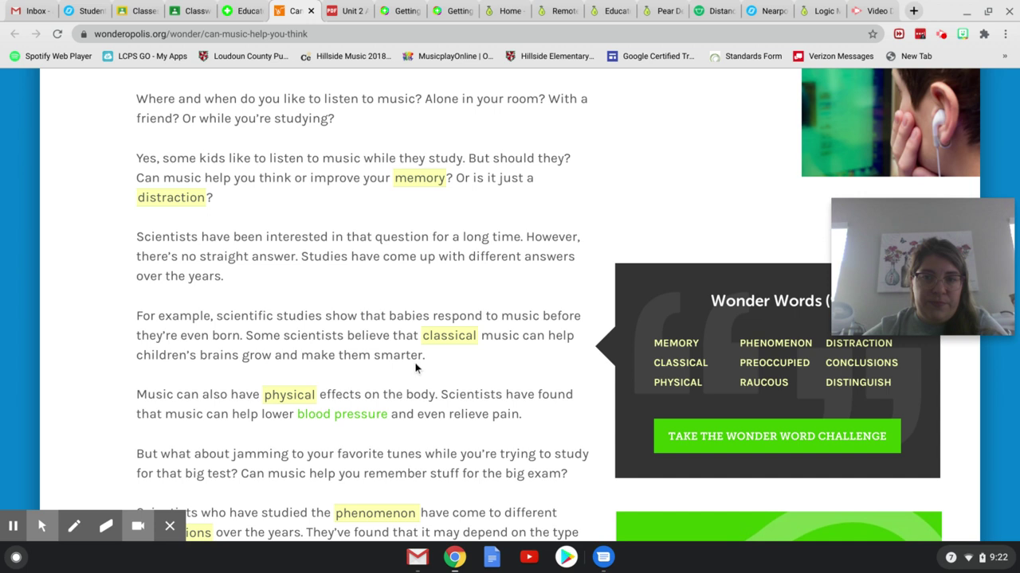
mouse_move(464, 340)
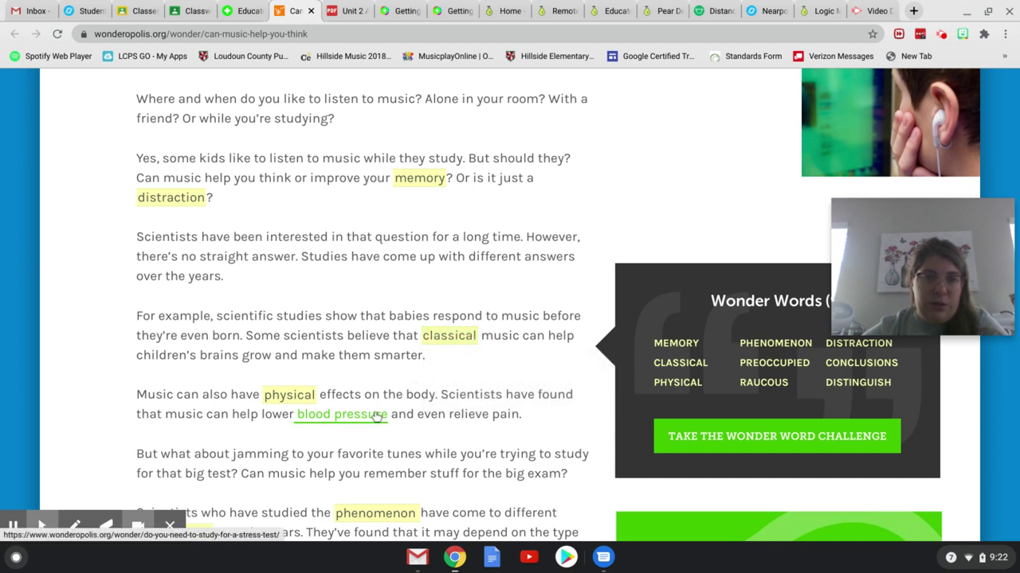
scroll(379, 416, "down", 5)
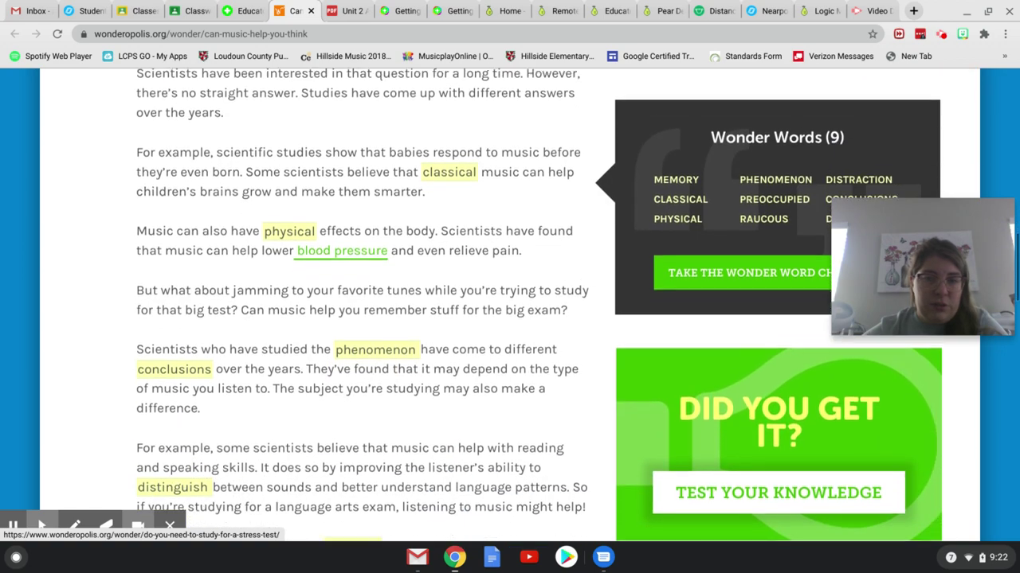
scroll(379, 319, "down", 4)
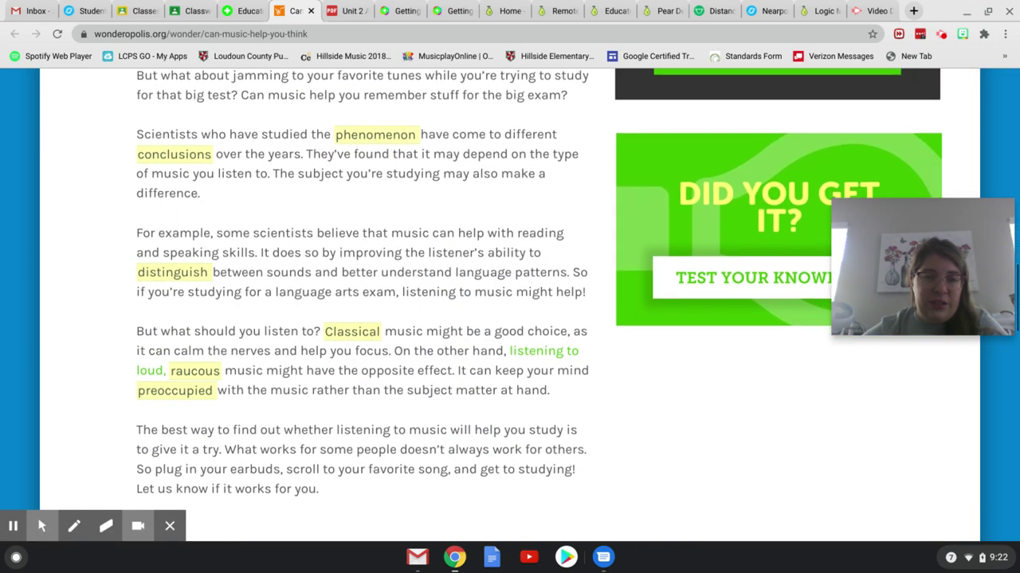
scroll(510, 303, "down", 3)
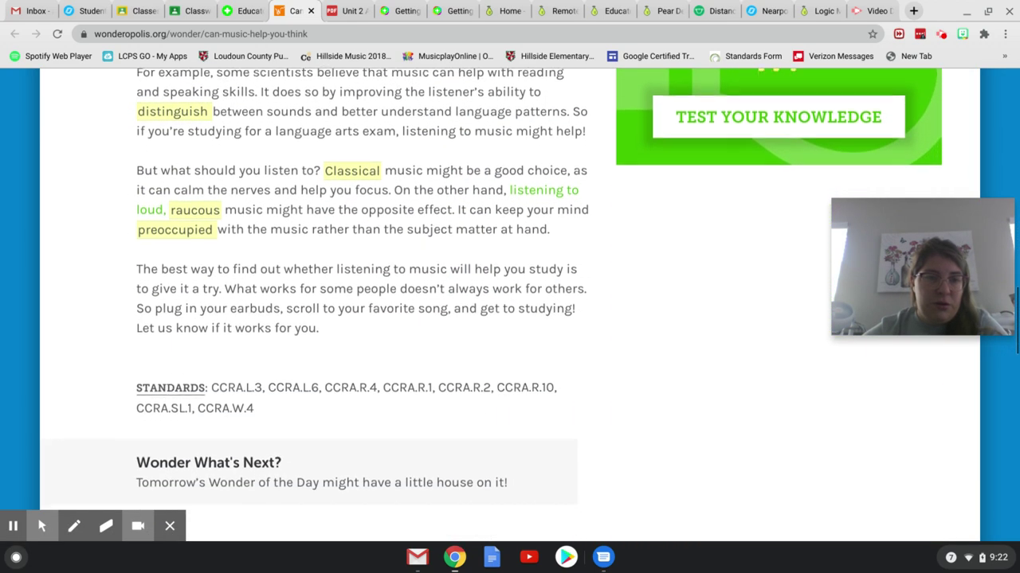
scroll(510, 302, "down", 1)
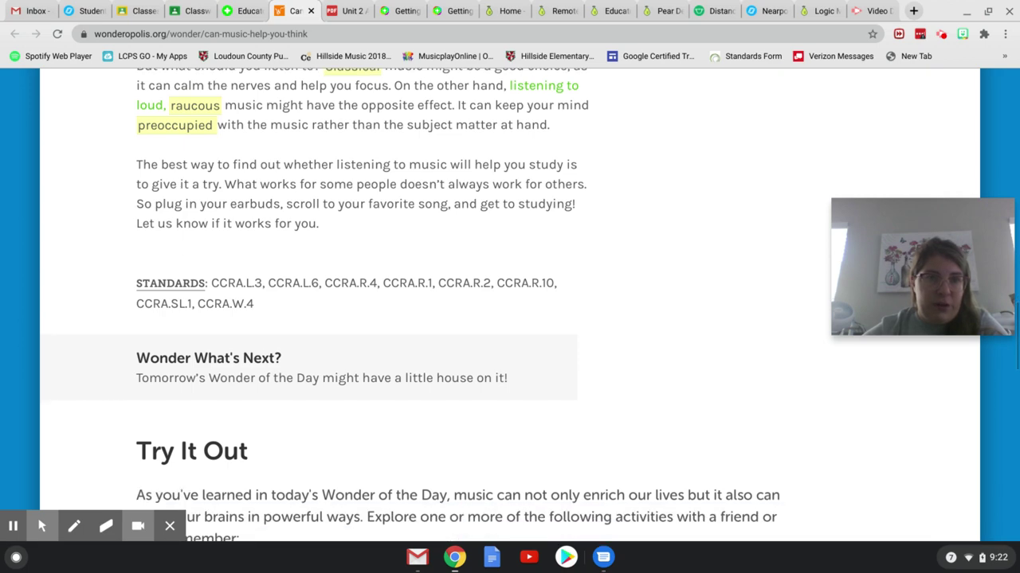
scroll(509, 303, "down", 3)
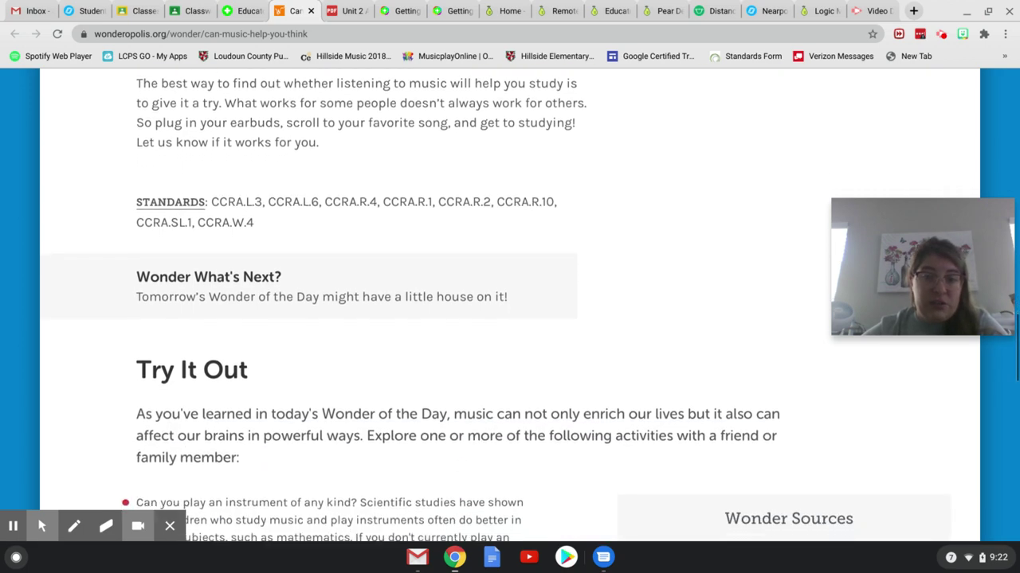
scroll(510, 302, "down", 3)
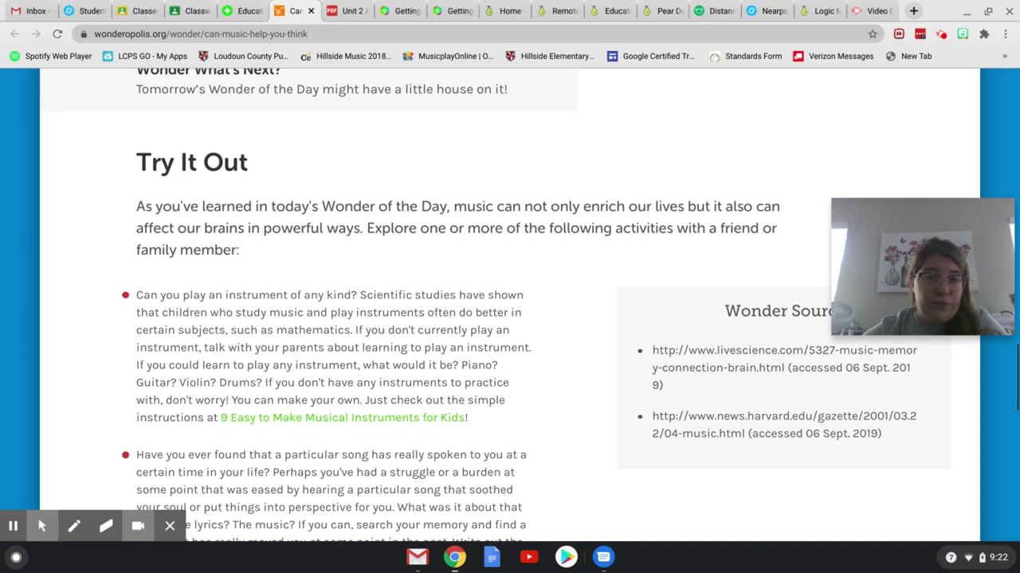
scroll(510, 318, "down", 5)
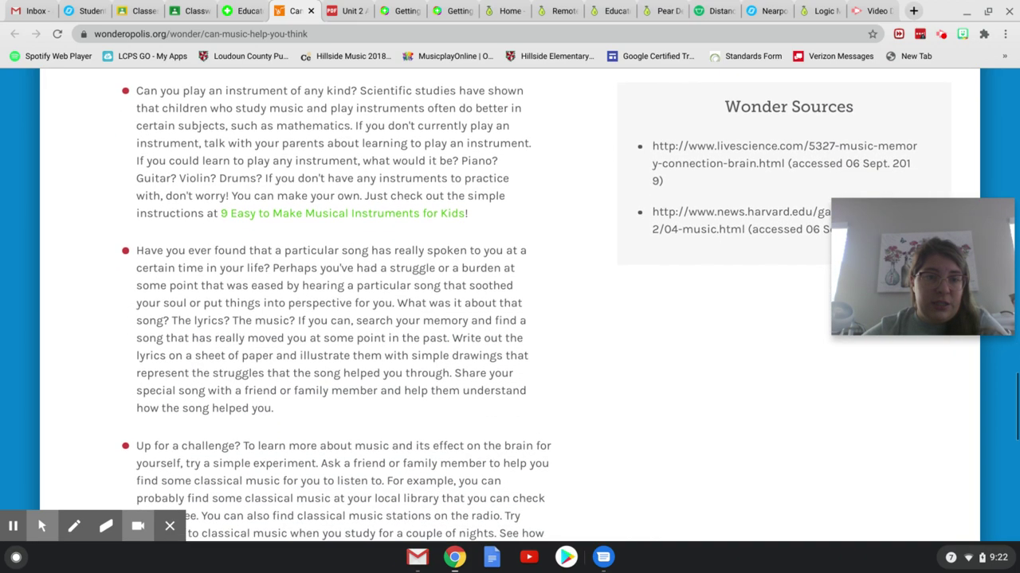
scroll(510, 318, "down", 7)
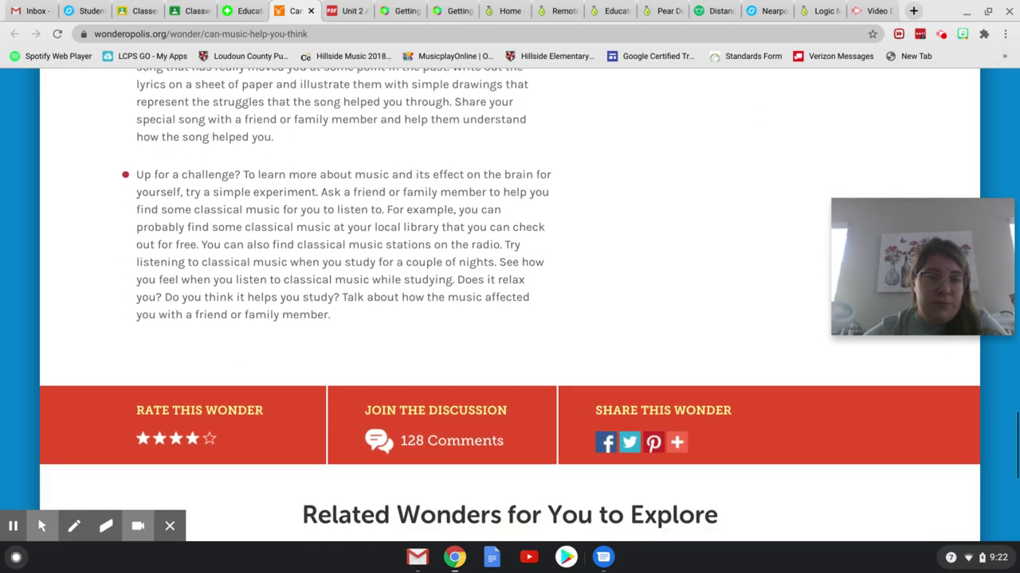
scroll(510, 318, "up", 20)
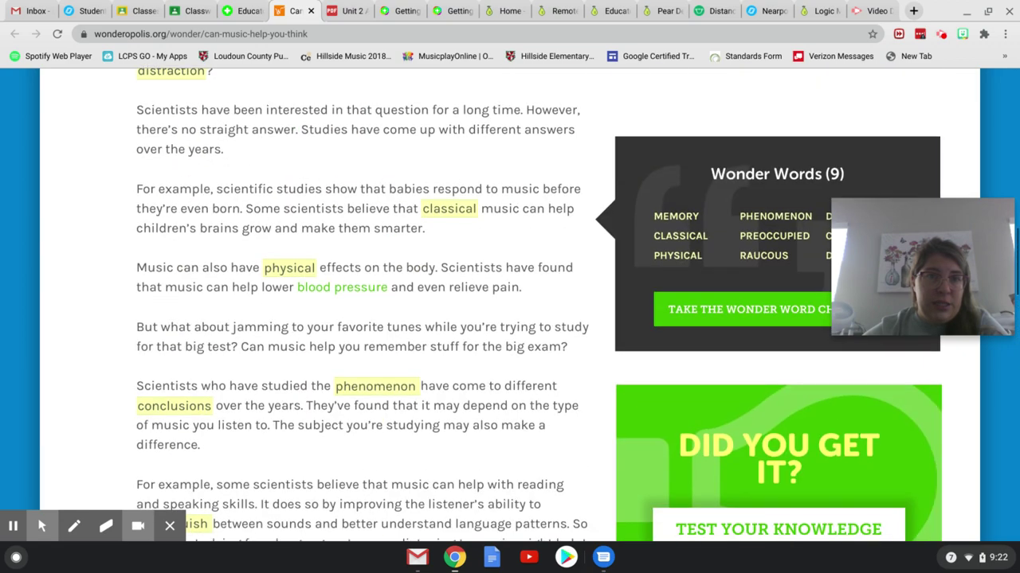
scroll(510, 319, "up", 15)
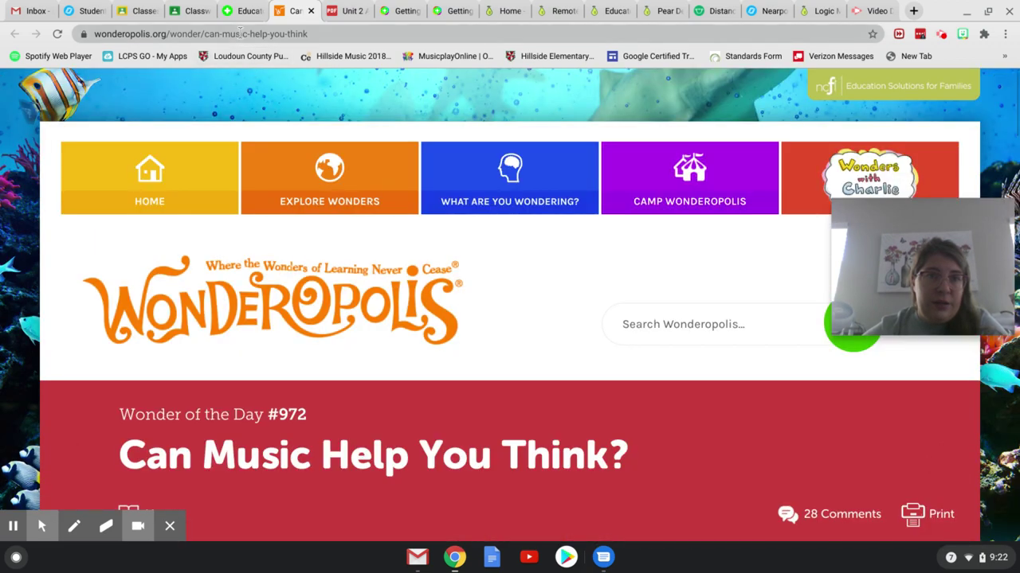
Back on the Flipgrid topic, open the Record a Response camera, then close it
left_click(243, 10)
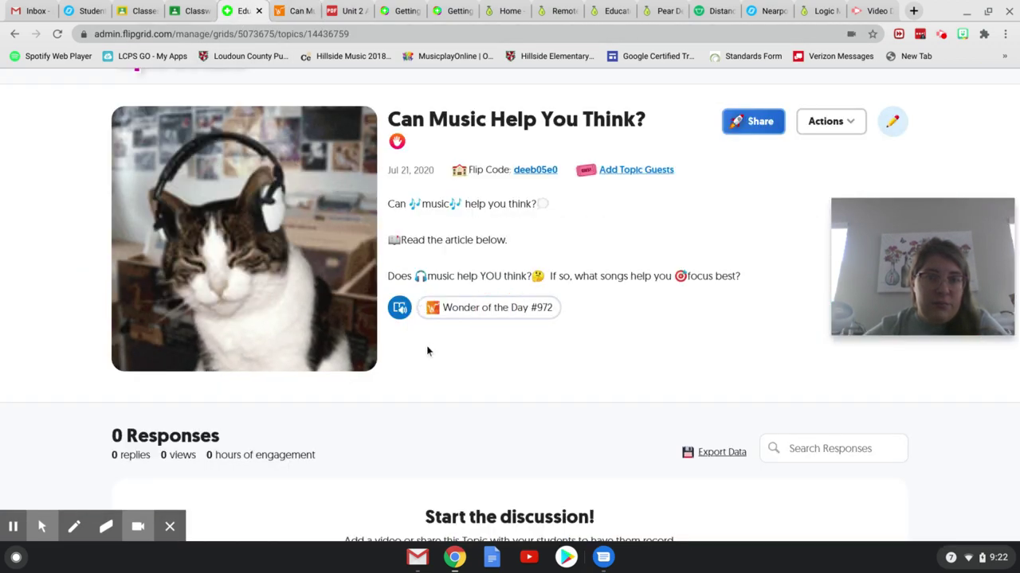
scroll(426, 350, "down", 3)
left_click(454, 400)
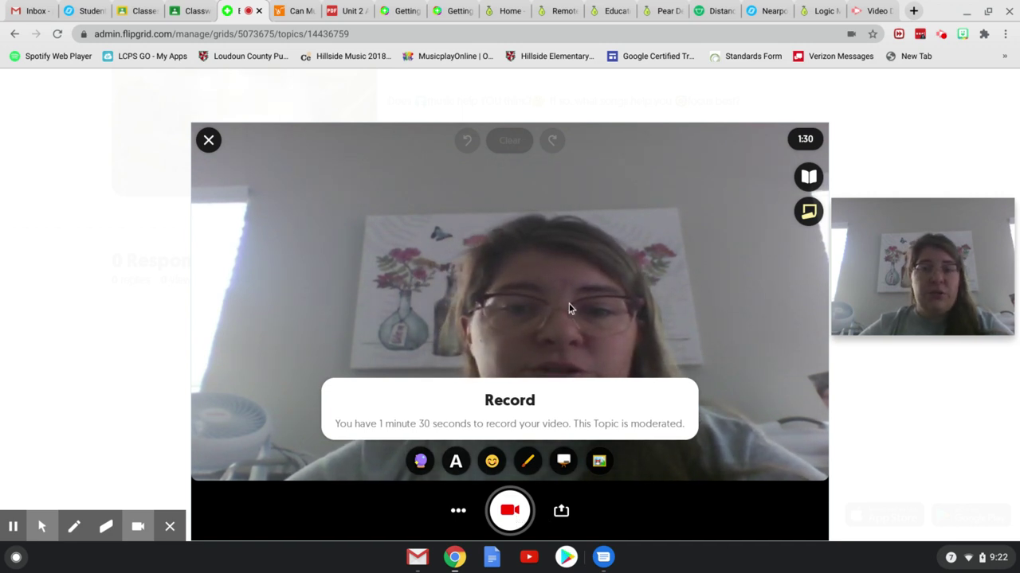
left_click(207, 141)
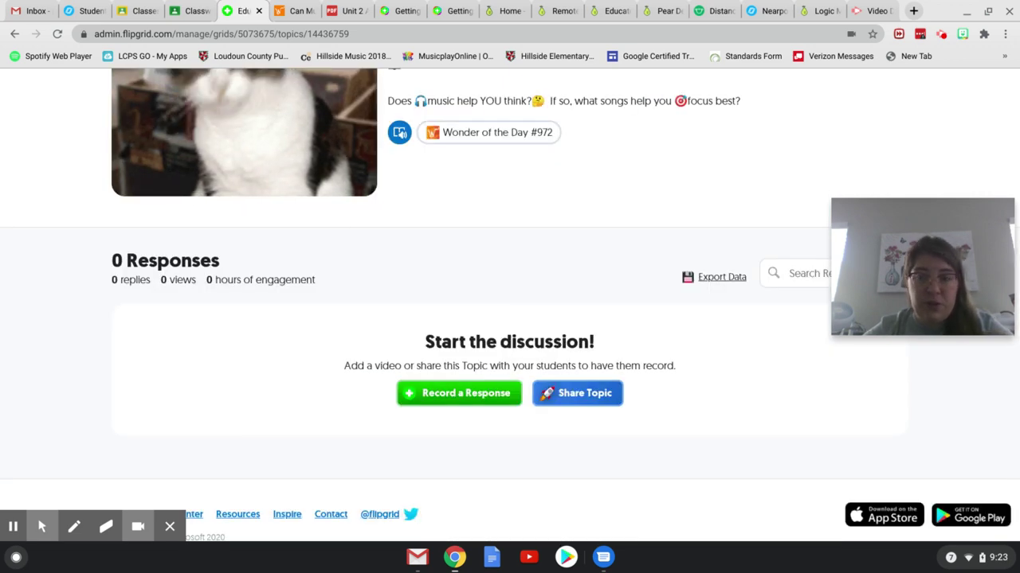
scroll(535, 283, "up", 4)
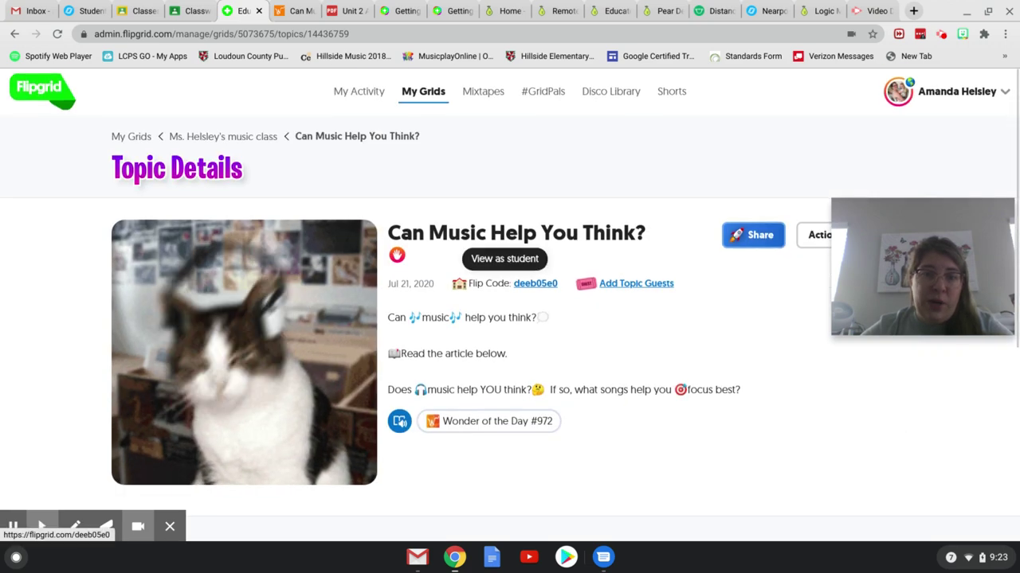
Use the My Grids breadcrumb to return to the list of six grids
left_click(130, 135)
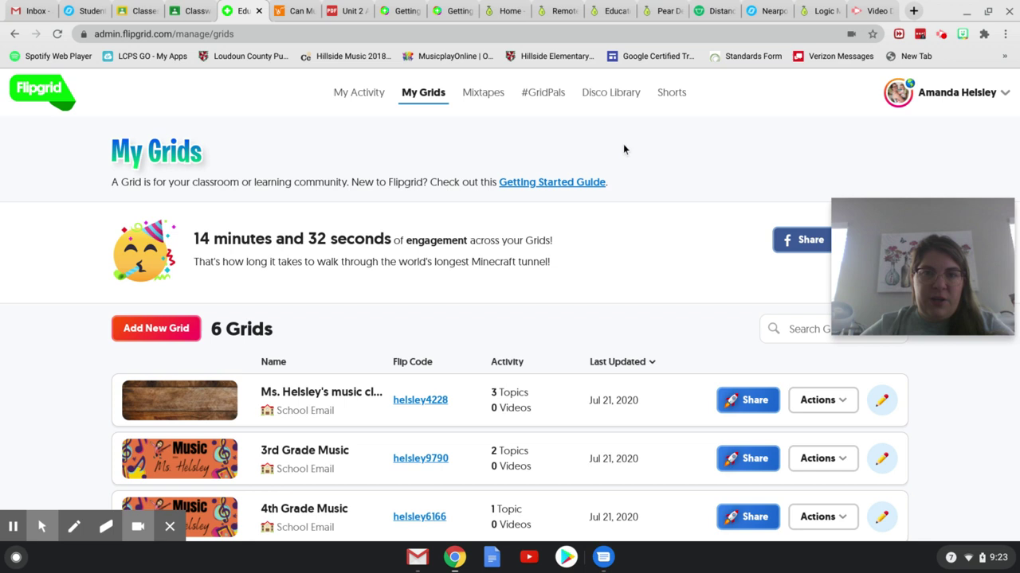